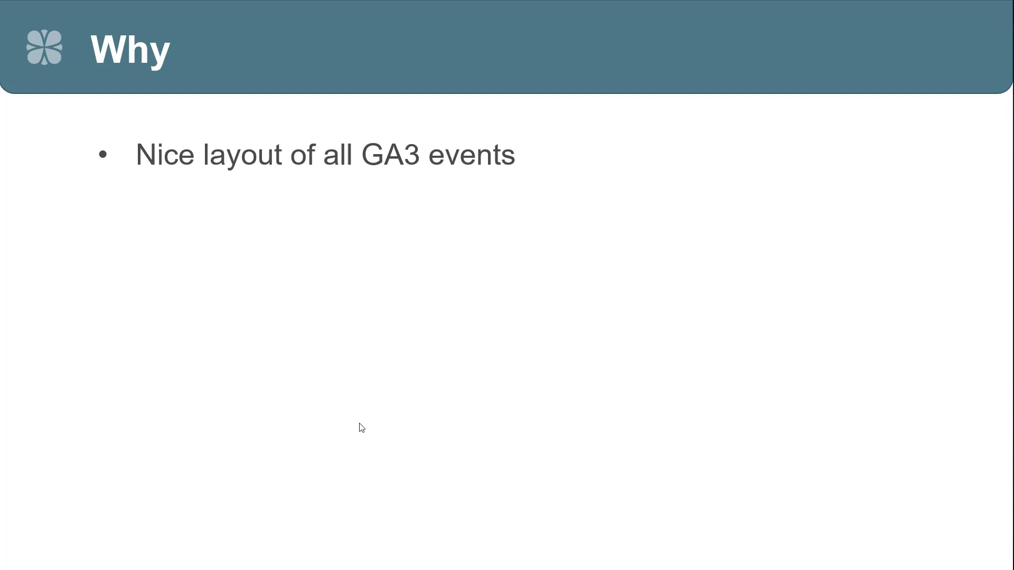
- Advance the slides to show the sheet example, circling Event Data Type, then Parameter Value cells
key(Right)
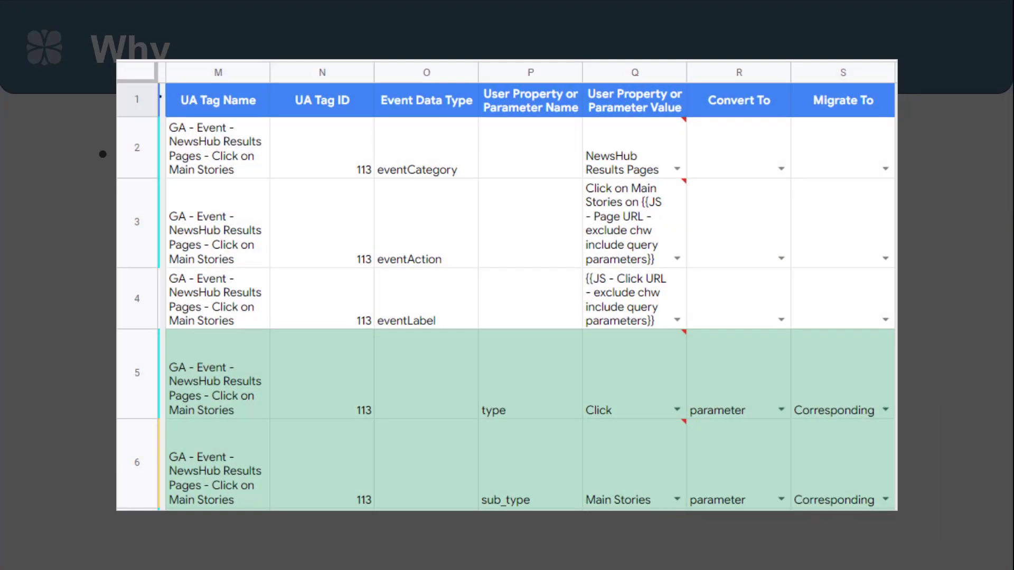
key(Right)
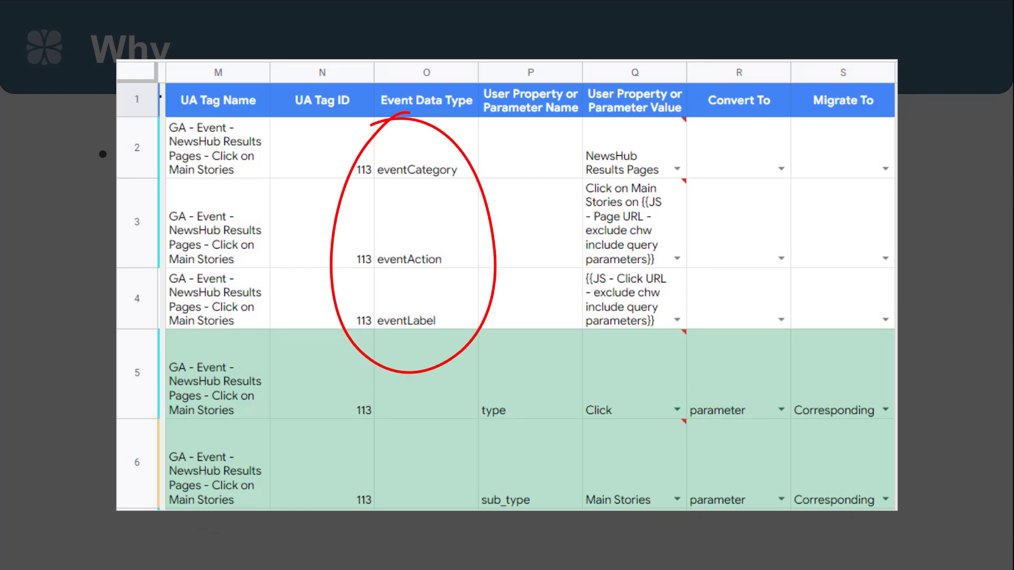
key(Right)
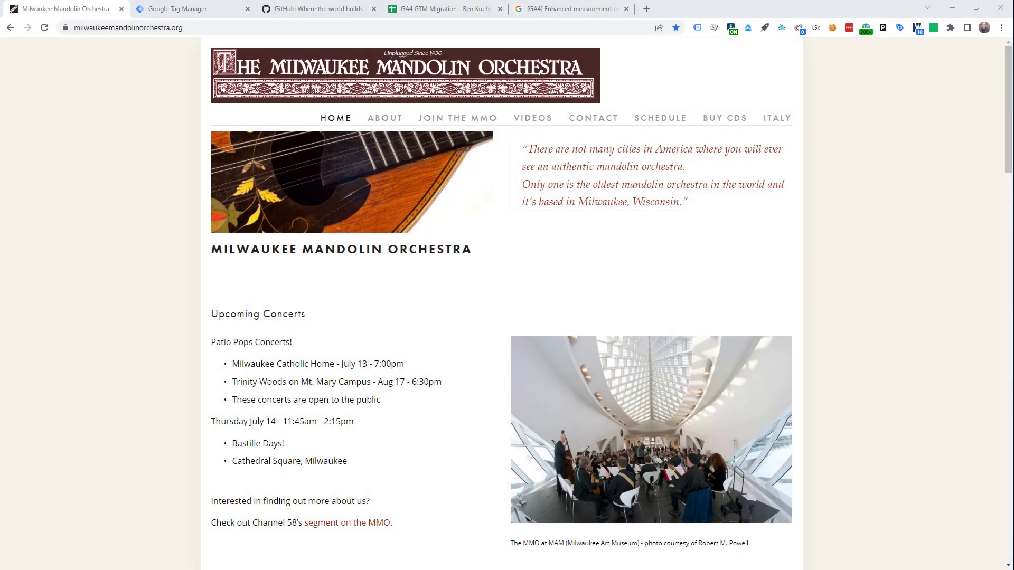
- Inspect the GA4 - Configuration tag's fields in the Tag Manager tags list, then go to GitHub
click(211, 11)
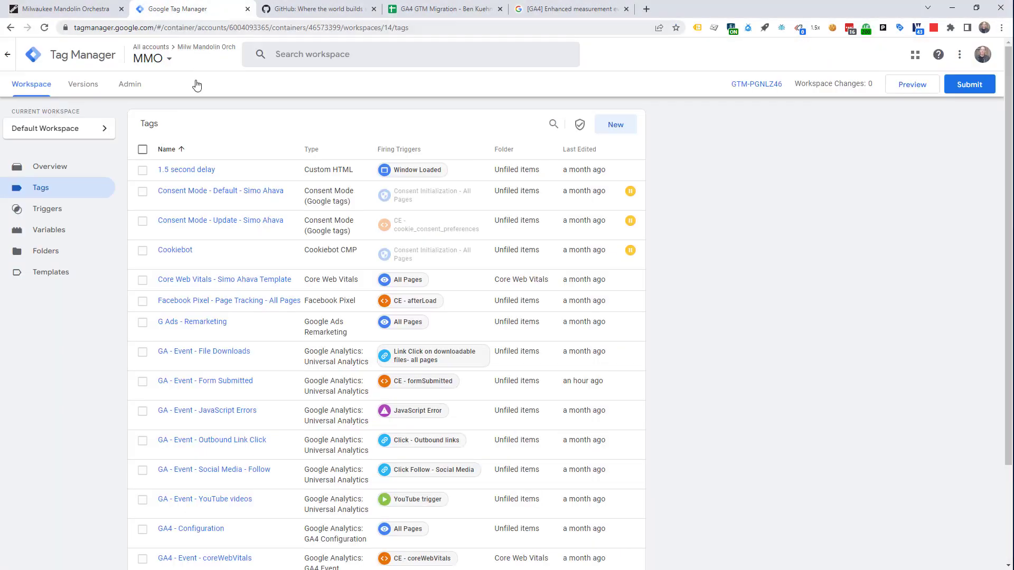
scroll(81, 411, down, 2)
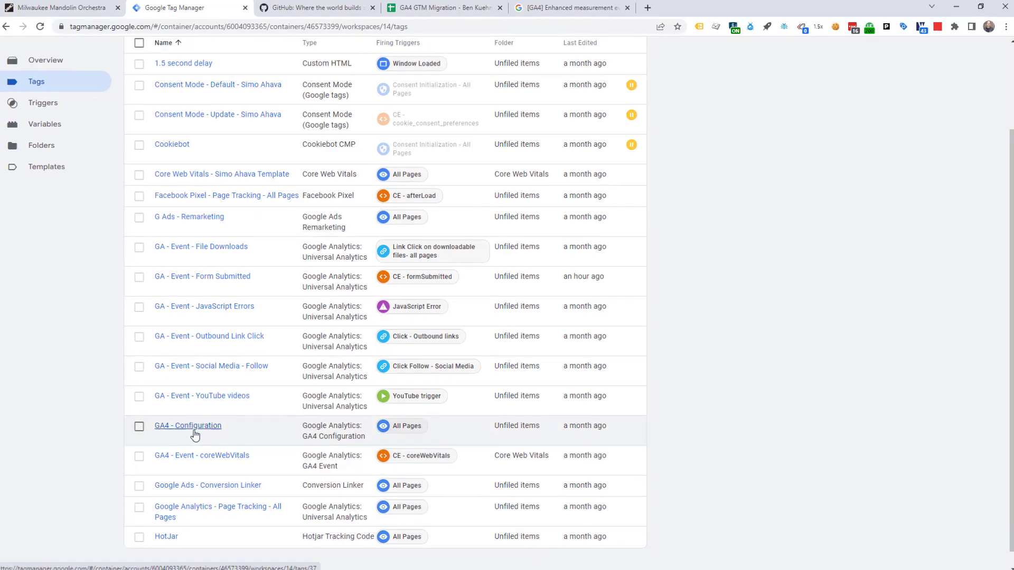
click(197, 432)
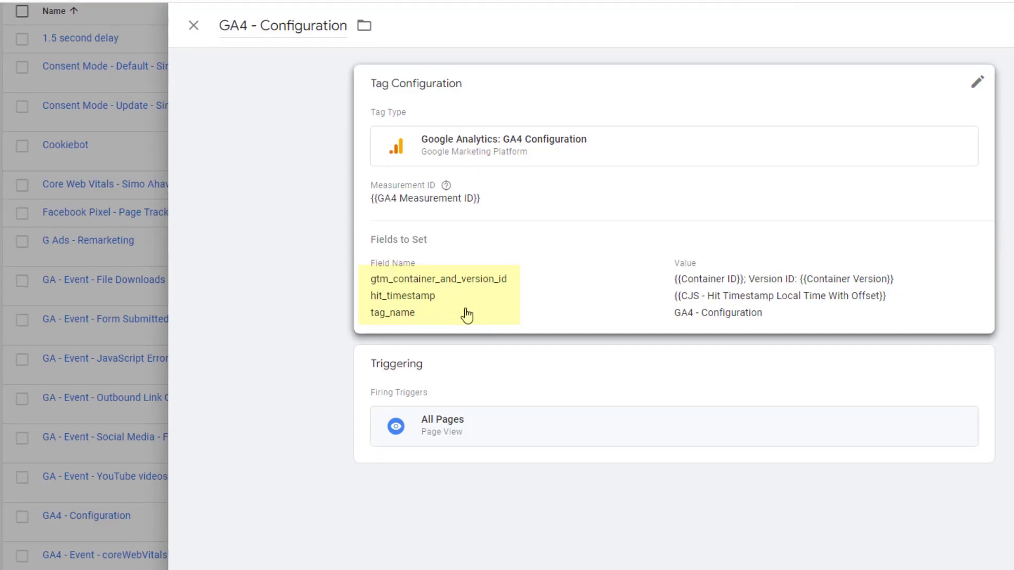
key(ctrl+Tab)
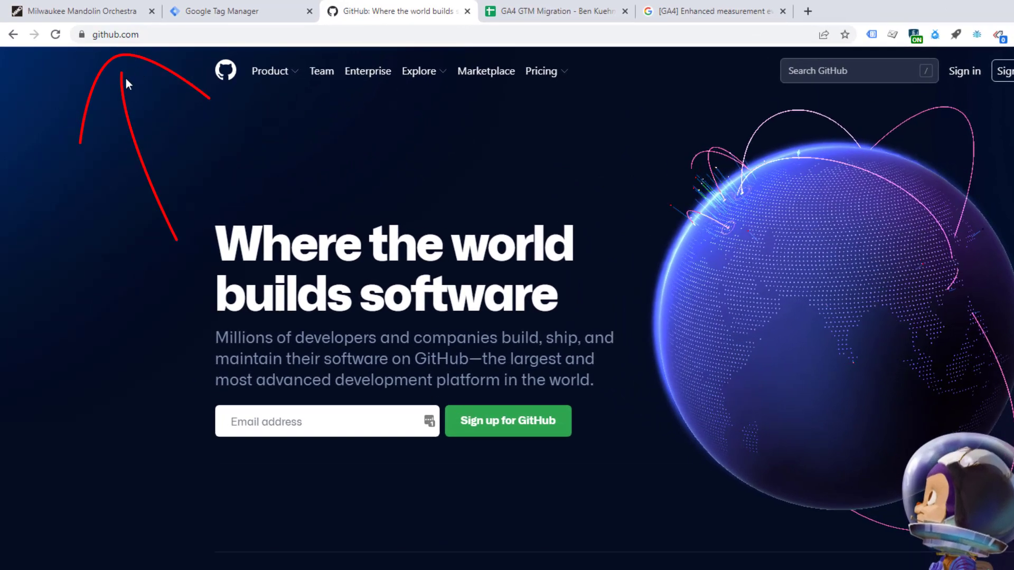
- Search GitHub for 'ga4 migration' and open the google/ga4-gtm-migration repository
click(850, 72)
text(ga4 migration)
key(Return)
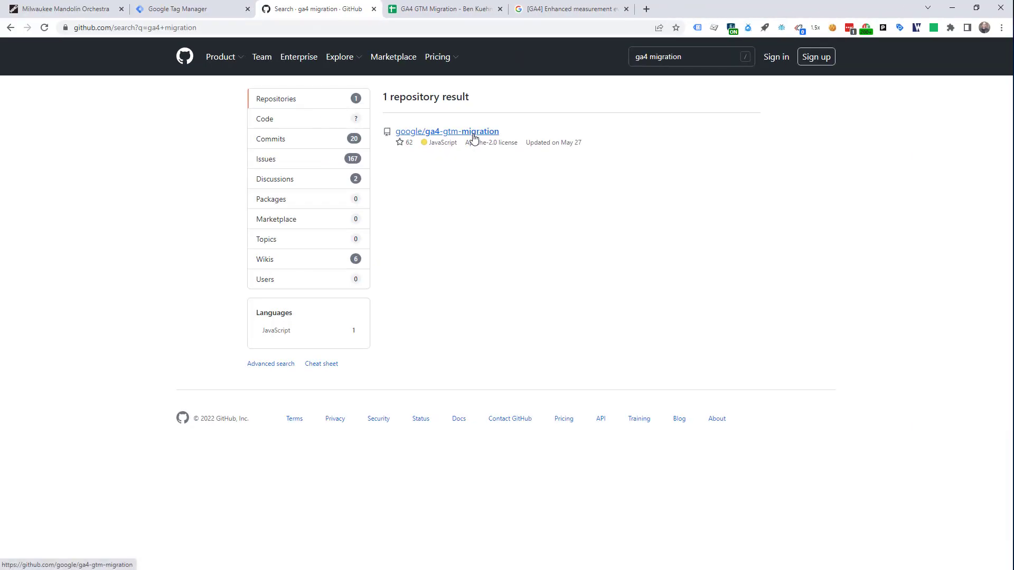
click(473, 132)
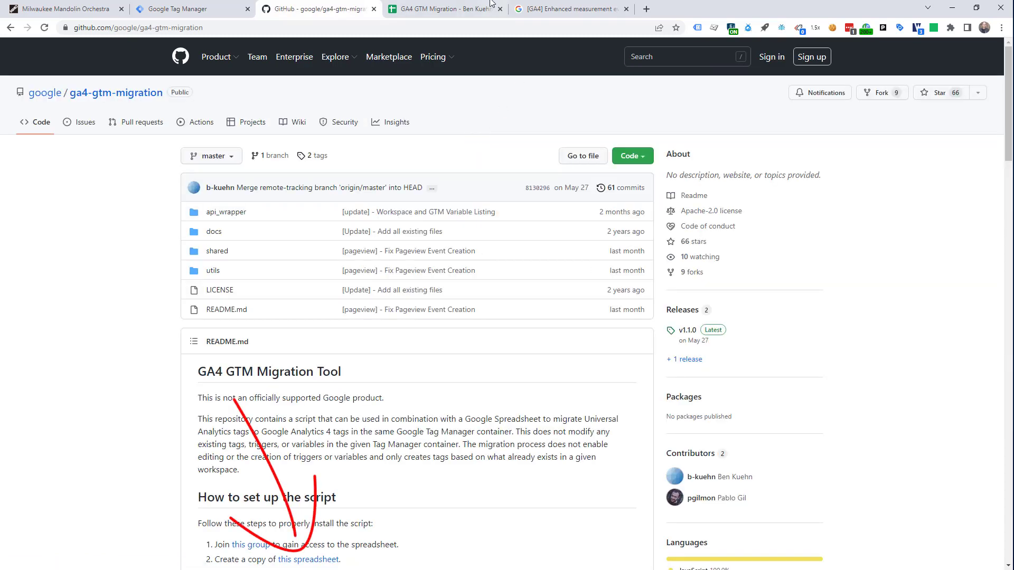
click(446, 13)
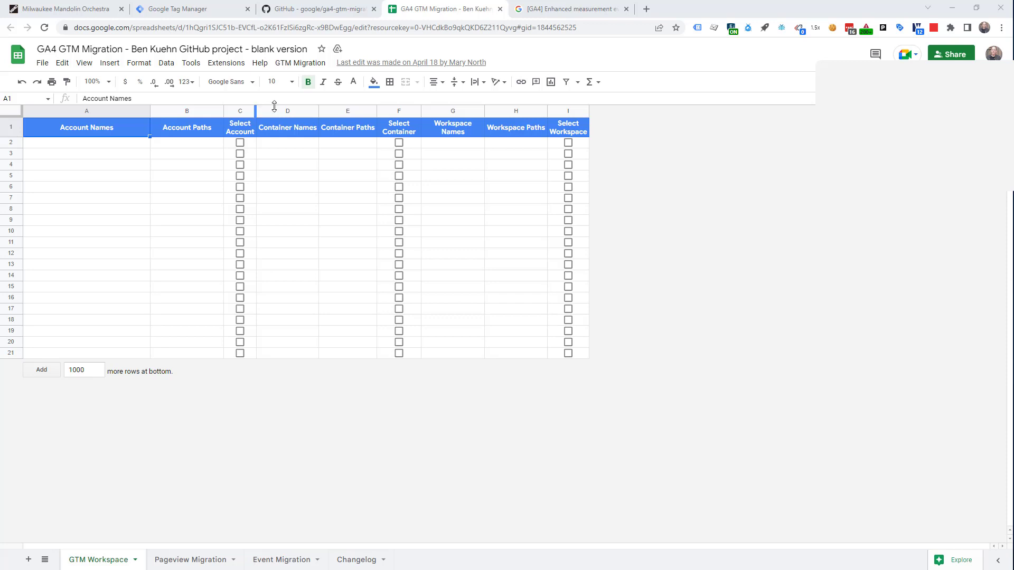
- Make a copy named with 'MMO Example' in place of 'Copy of' and 'blank version'
click(42, 62)
click(68, 134)
click(453, 259)
key(BackSpace)
key(BackSpace)
key(BackSpace)
key(BackSpace)
key(BackSpace)
key(BackSpace)
key(BackSpace)
key(BackSpace)
key(End)
key(BackSpace)
key(BackSpace)
key(BackSpace)
key(BackSpace)
key(BackSpace)
key(BackSpace)
key(BackSpace)
key(BackSpace)
key(BackSpace)
key(BackSpace)
key(BackSpace)
key(BackSpace)
key(BackSpace)
text(MMO Example)
click(543, 472)
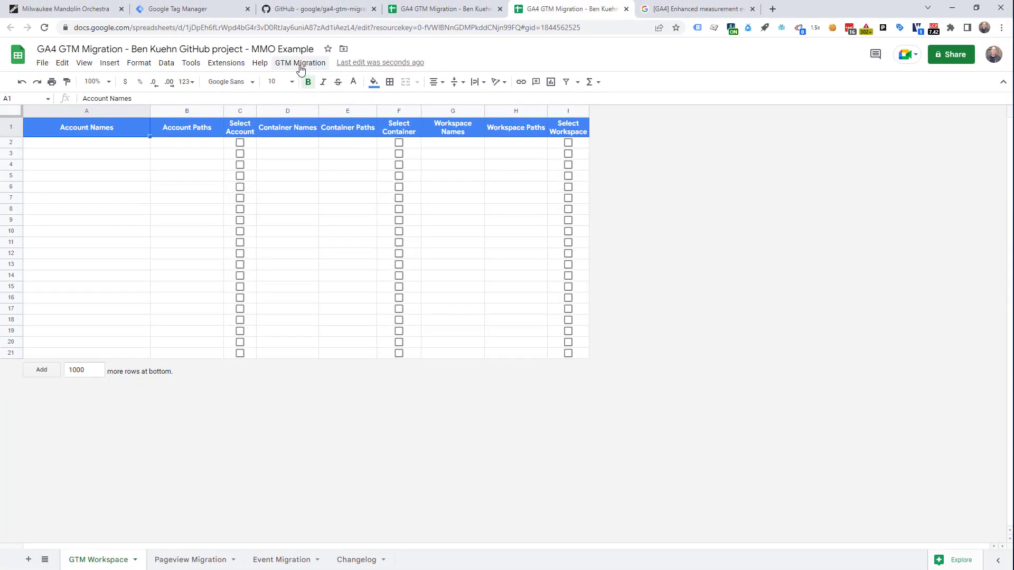
- Authorize the GA4 GTM Migration script past the unverified-app warning and allow its requested access
click(299, 65)
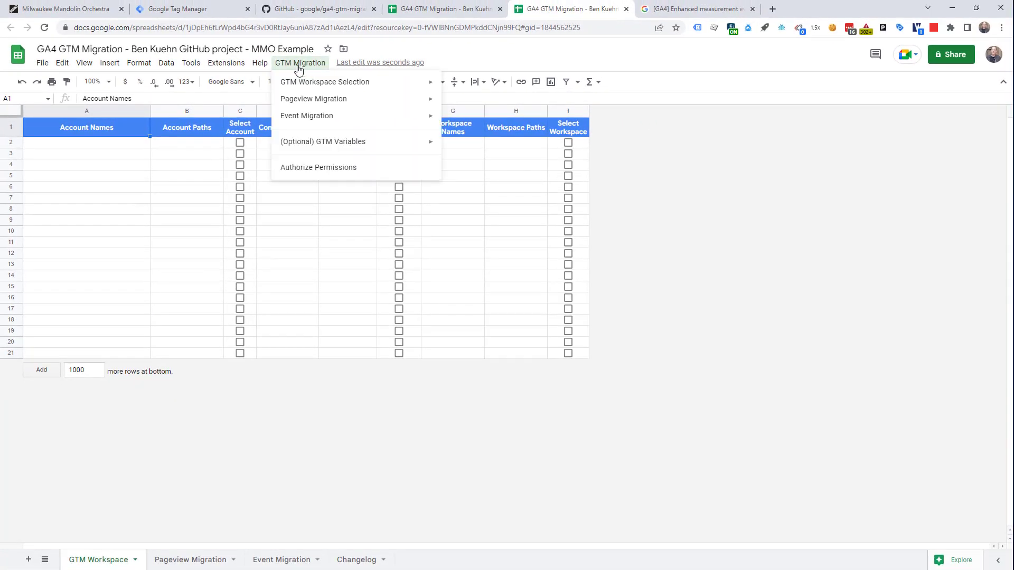
click(312, 170)
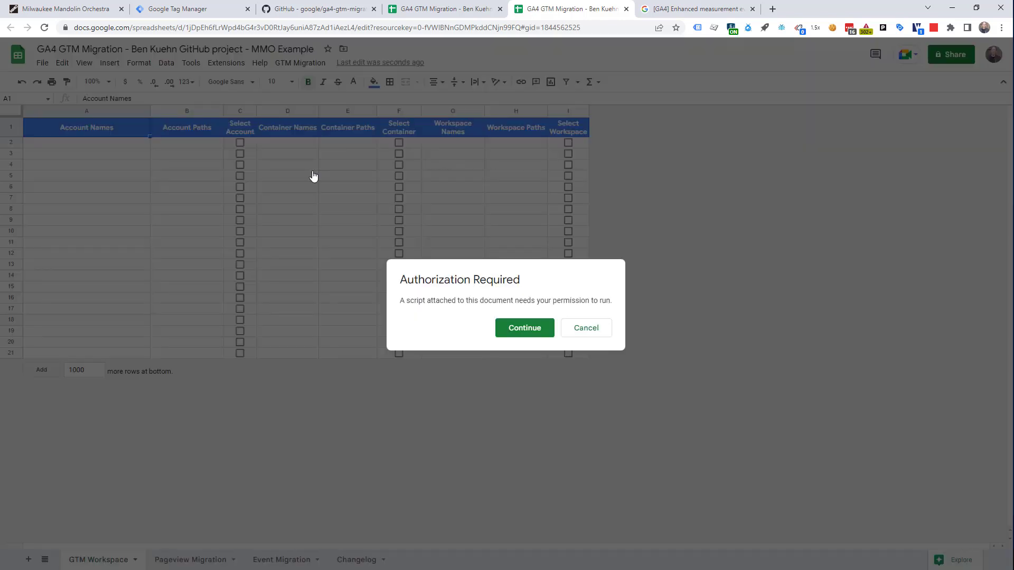
click(528, 330)
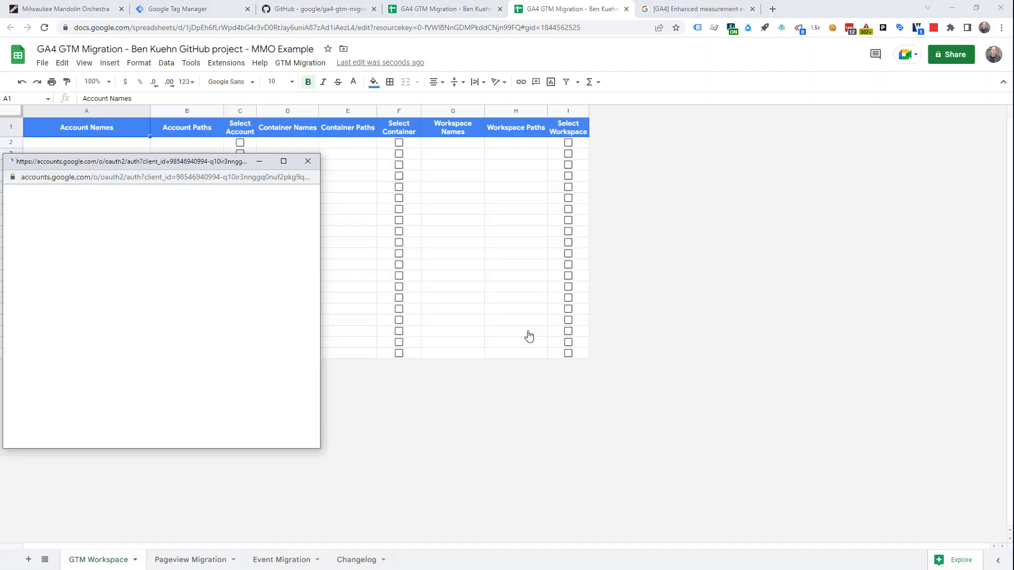
click(70, 305)
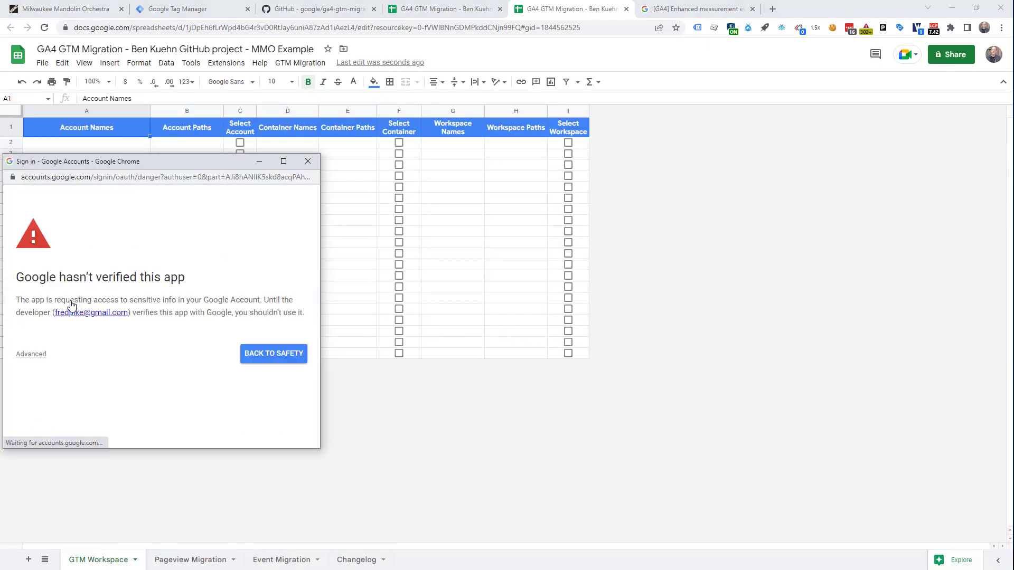
click(32, 354)
scroll(132, 372, down, 2)
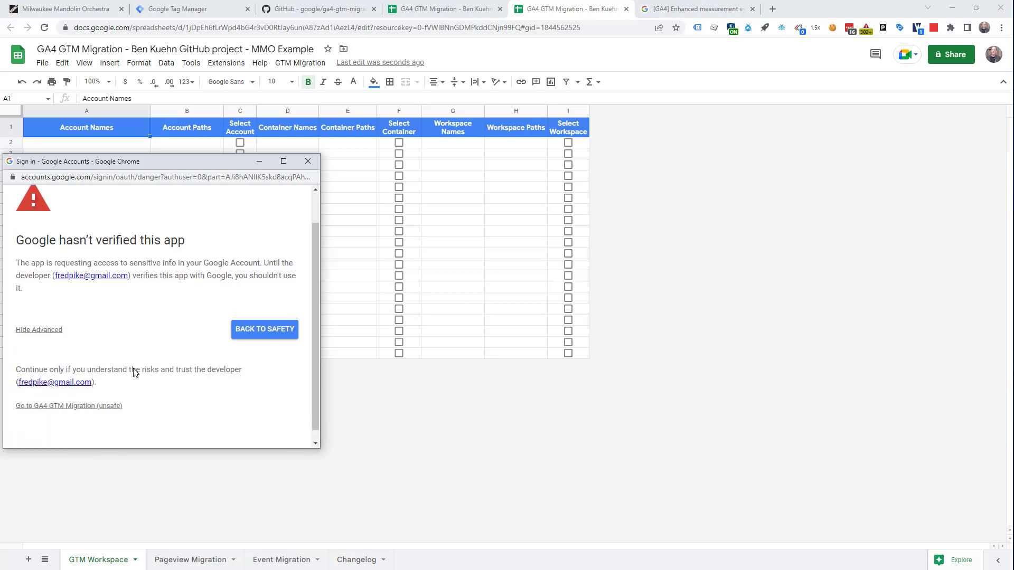
click(91, 396)
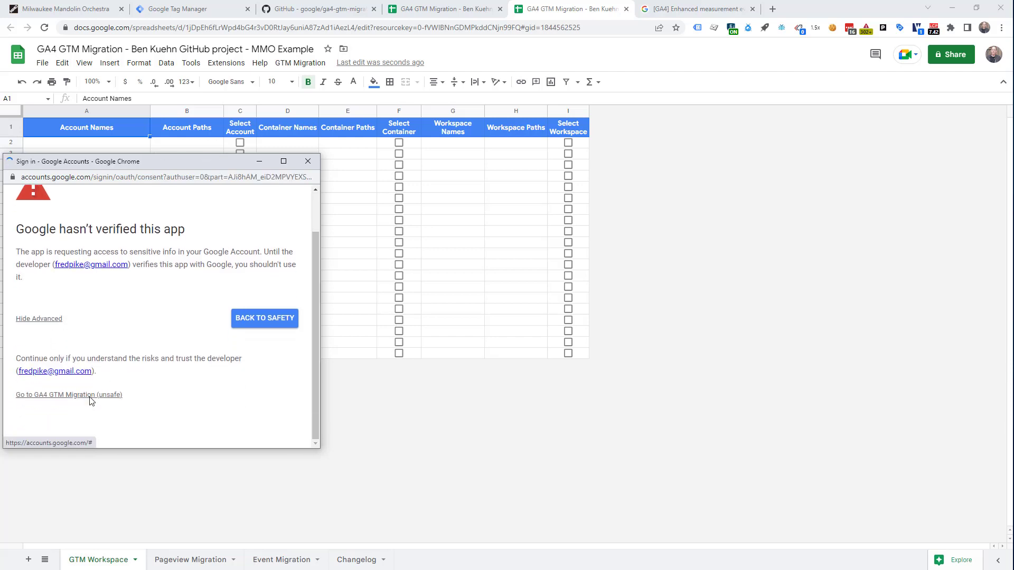
scroll(166, 380, down, 5)
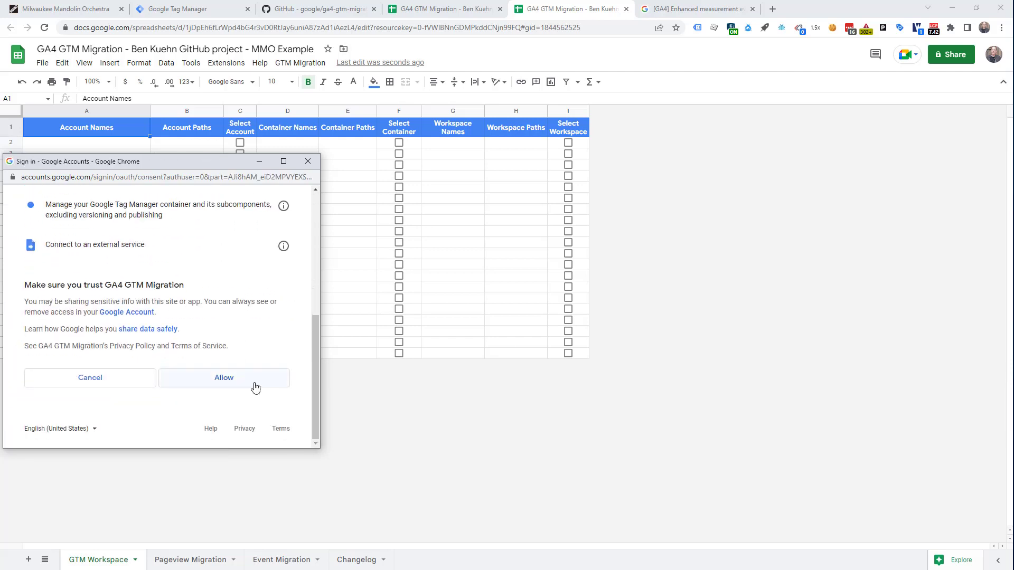
click(232, 381)
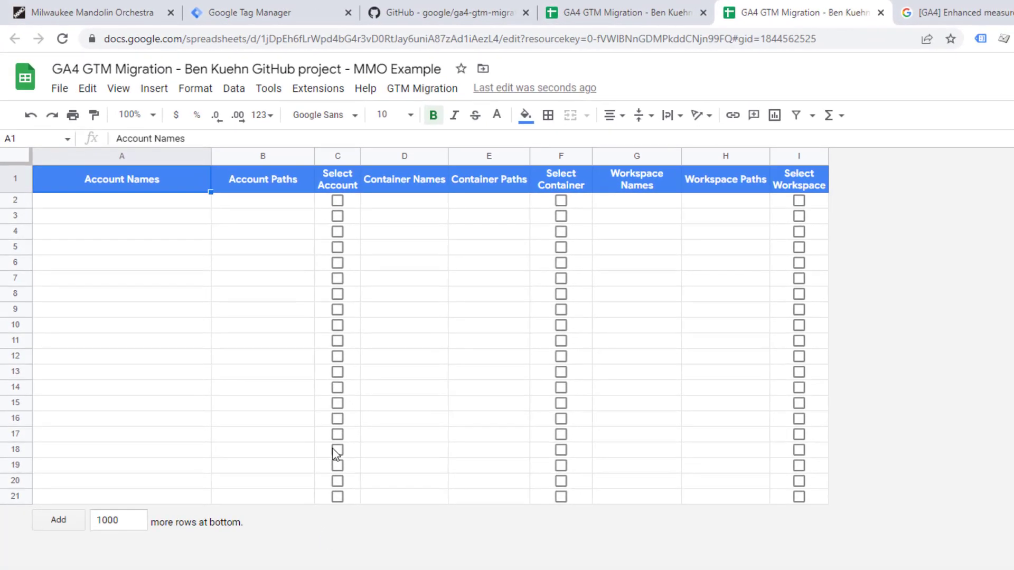
- List the GTM accounts in the sheet and tick the Milw Mandolin Orch account
click(433, 95)
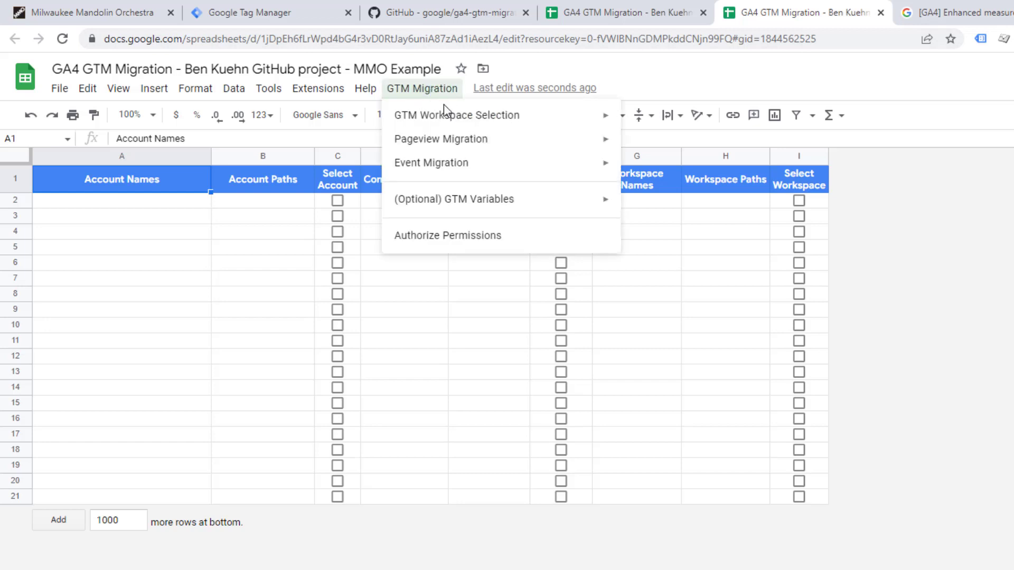
mouse_move(444, 118)
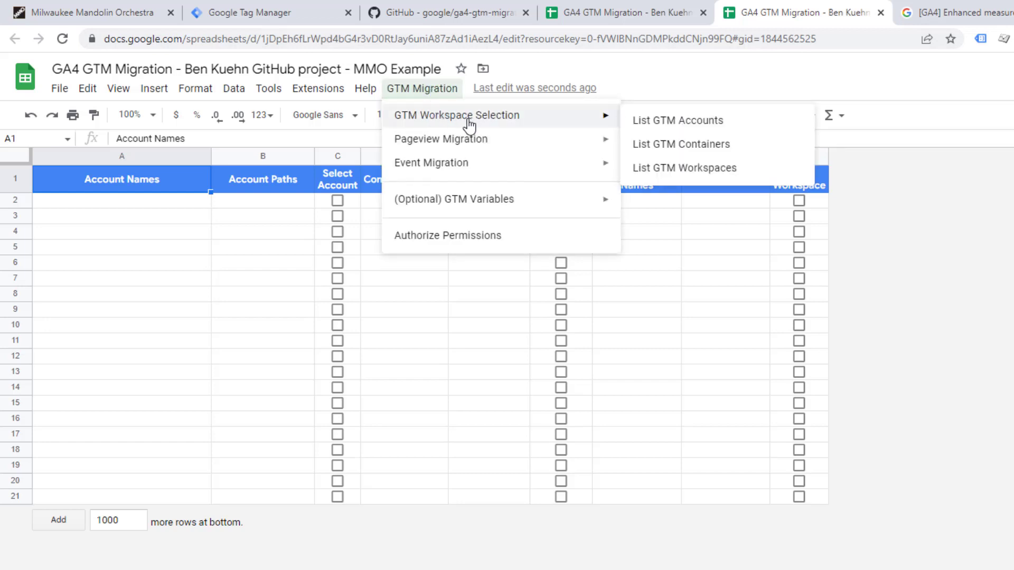
mouse_move(447, 173)
click(714, 122)
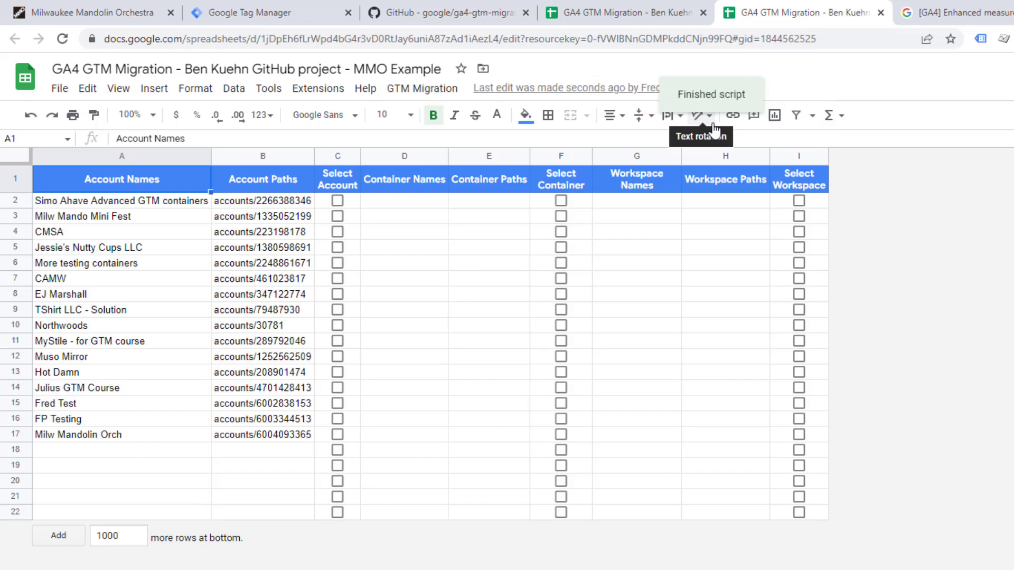
click(337, 434)
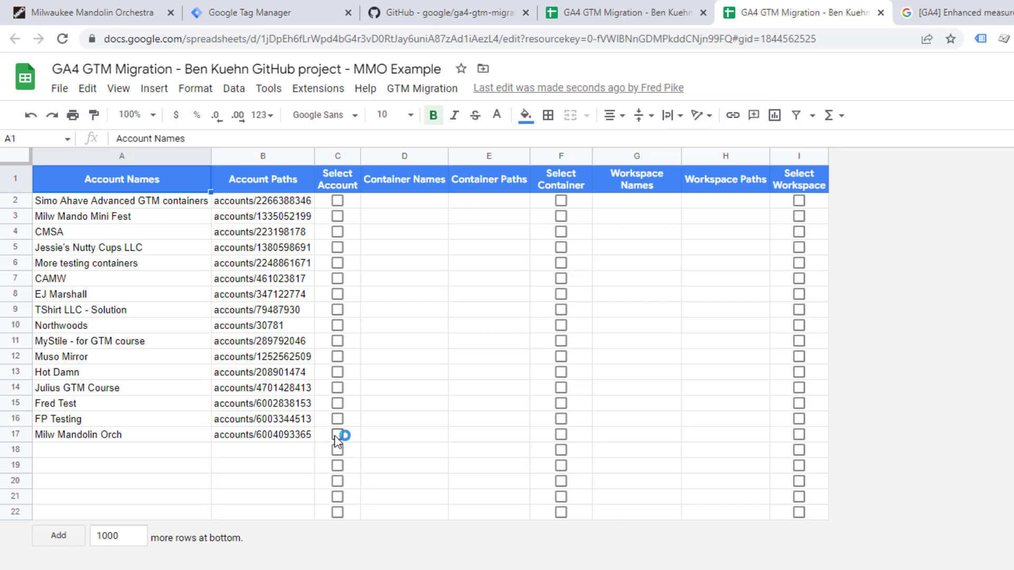
- List that account's containers, tick MMO, and return to Tag Manager with the tag closed
click(422, 88)
mouse_move(460, 113)
click(710, 140)
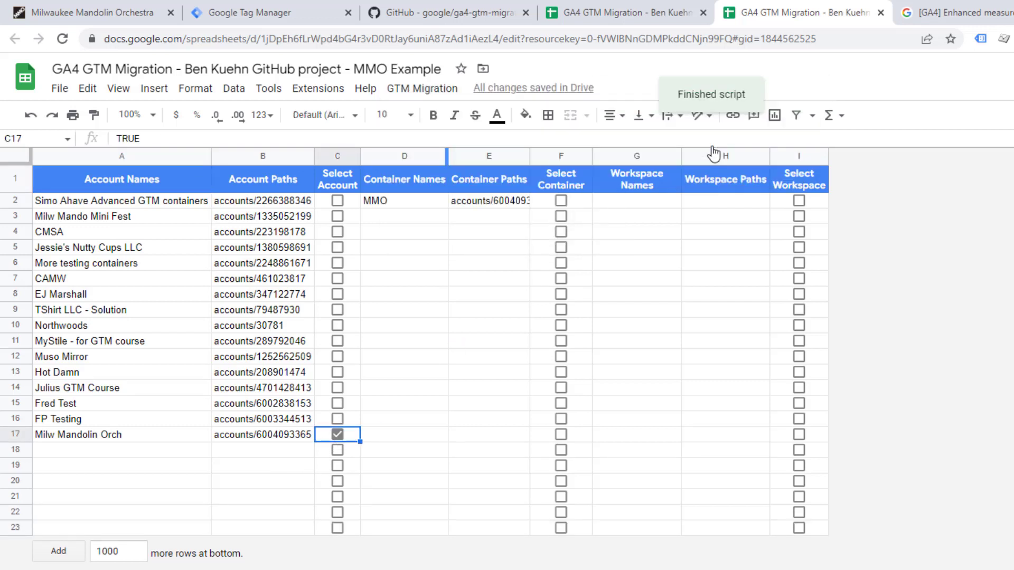
click(560, 203)
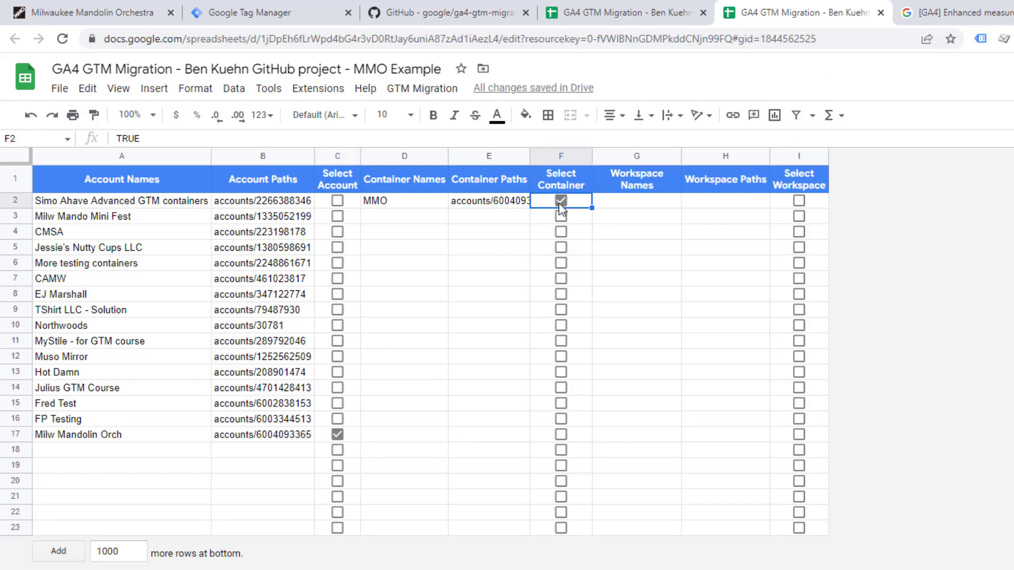
click(286, 14)
click(274, 55)
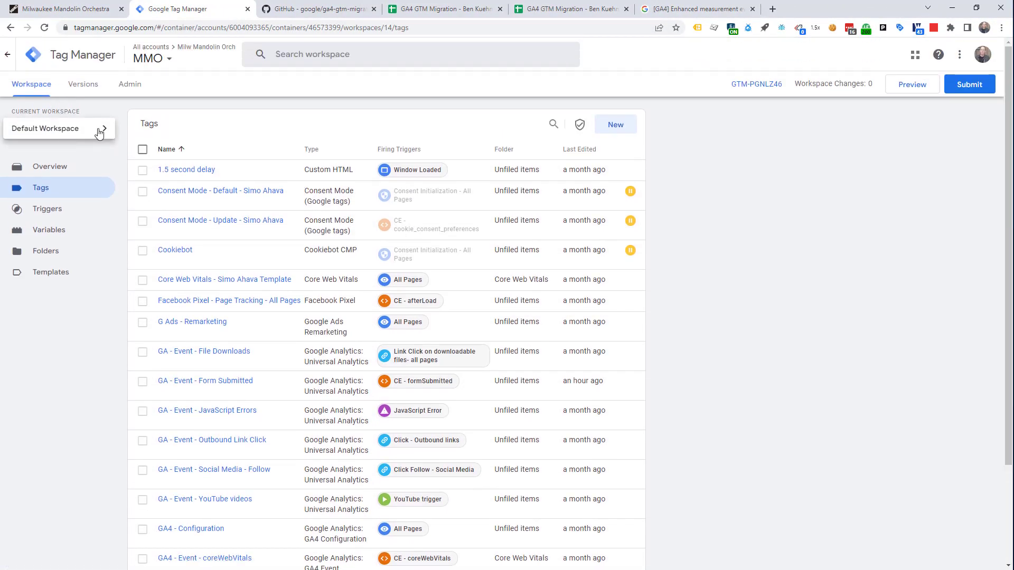
- Create workspace 'GA4 Migration' described as 'Migration test from' plus the pasted GitHub link
click(99, 132)
click(989, 54)
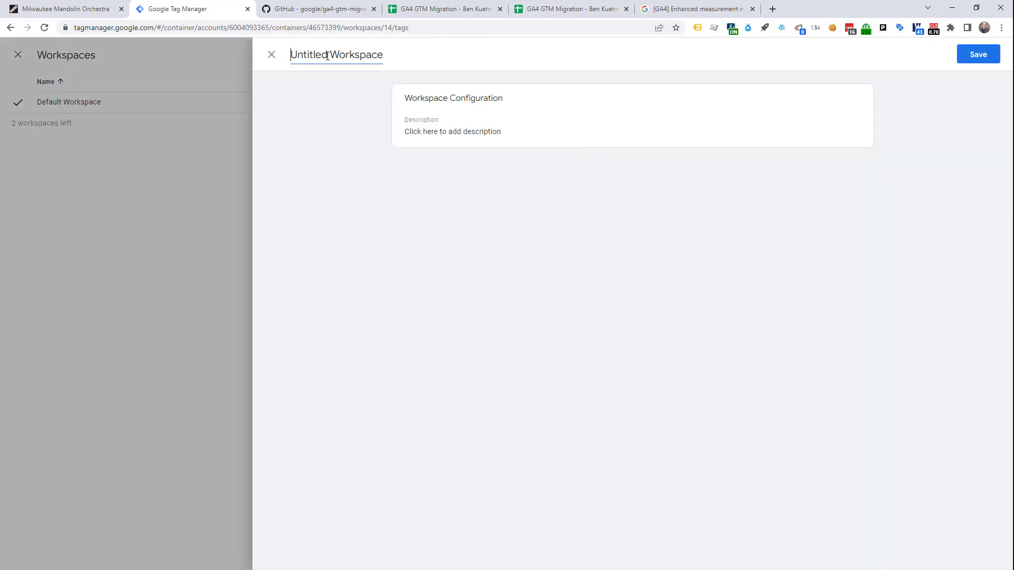
text(GA4 Migration)
click(448, 132)
text(Migration test from)
key(ctrl+v)
click(960, 57)
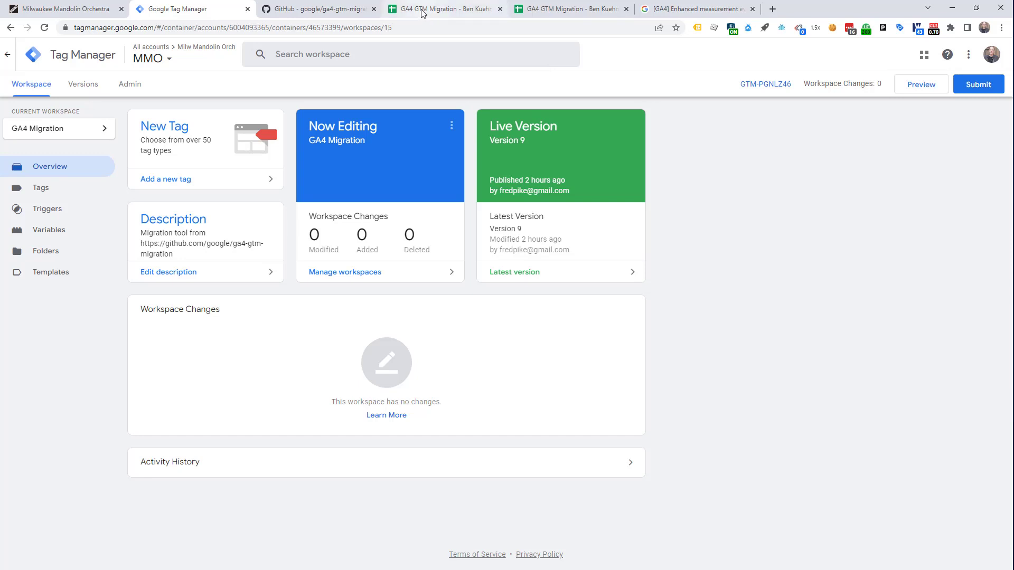
click(567, 9)
- List the MMO container's workspaces and tick GA4 Migration
click(300, 63)
mouse_move(372, 85)
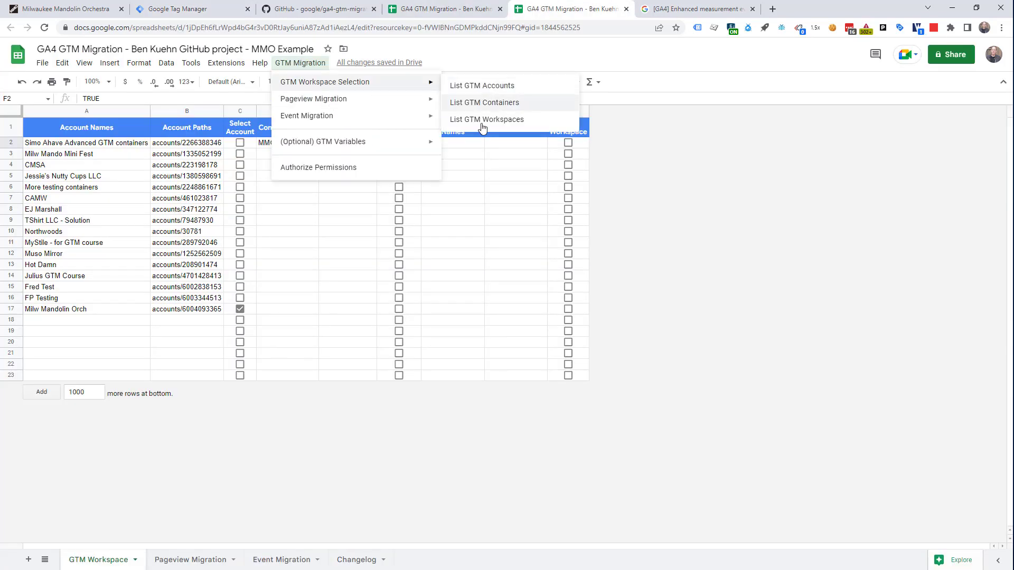
click(478, 120)
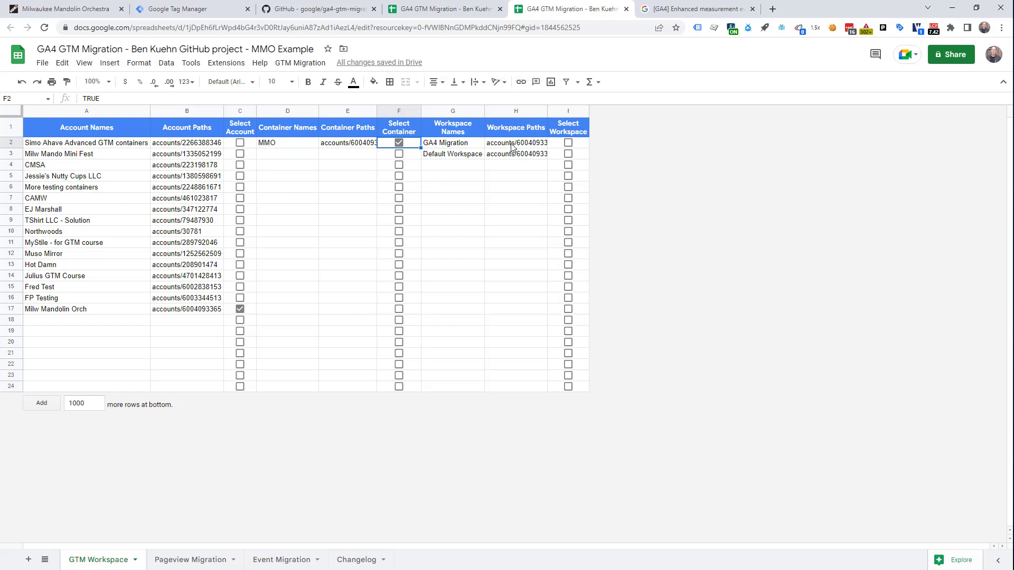
click(569, 143)
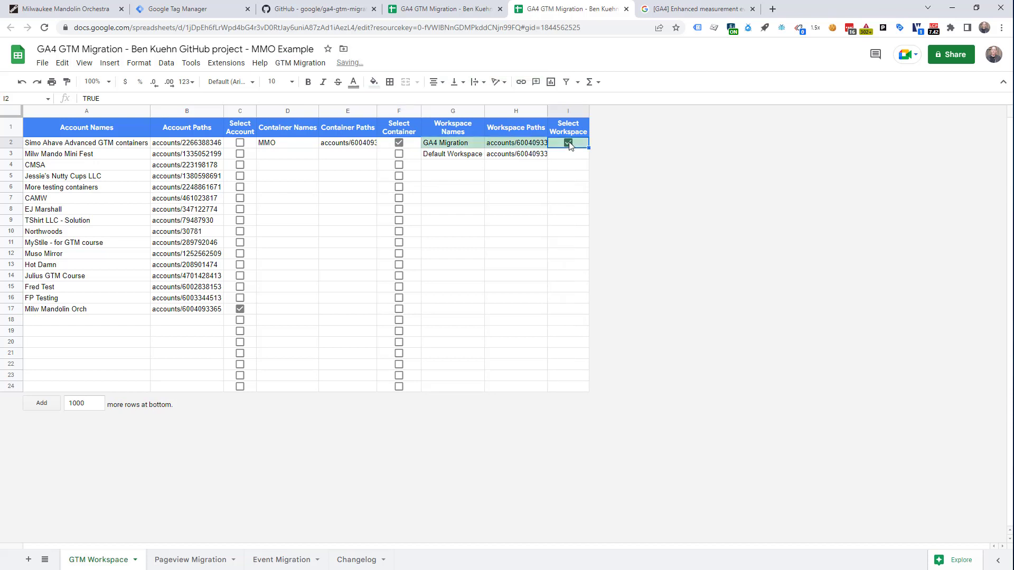
- Run Event Migration > List UA Settings Variables
click(304, 64)
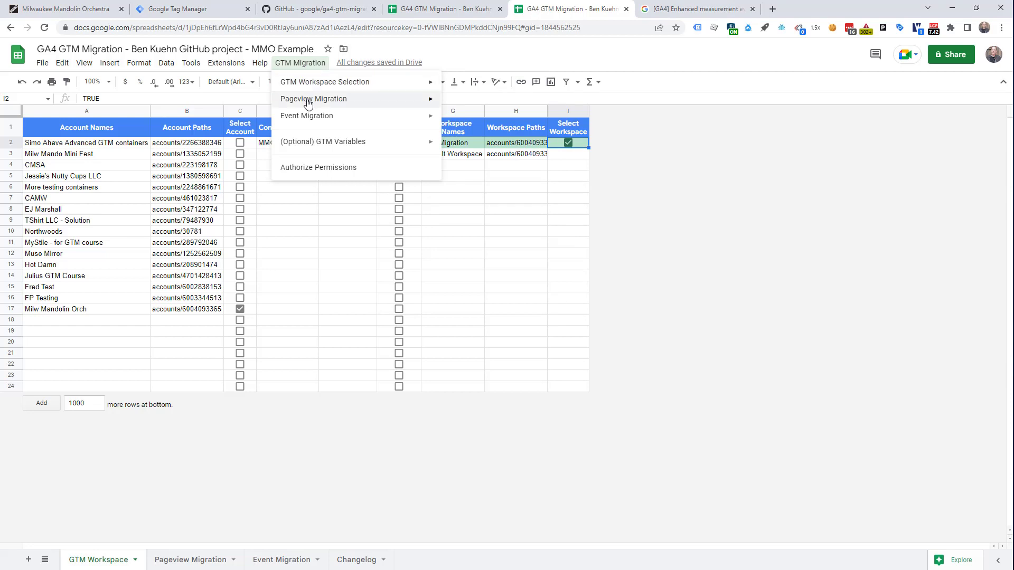
mouse_move(309, 104)
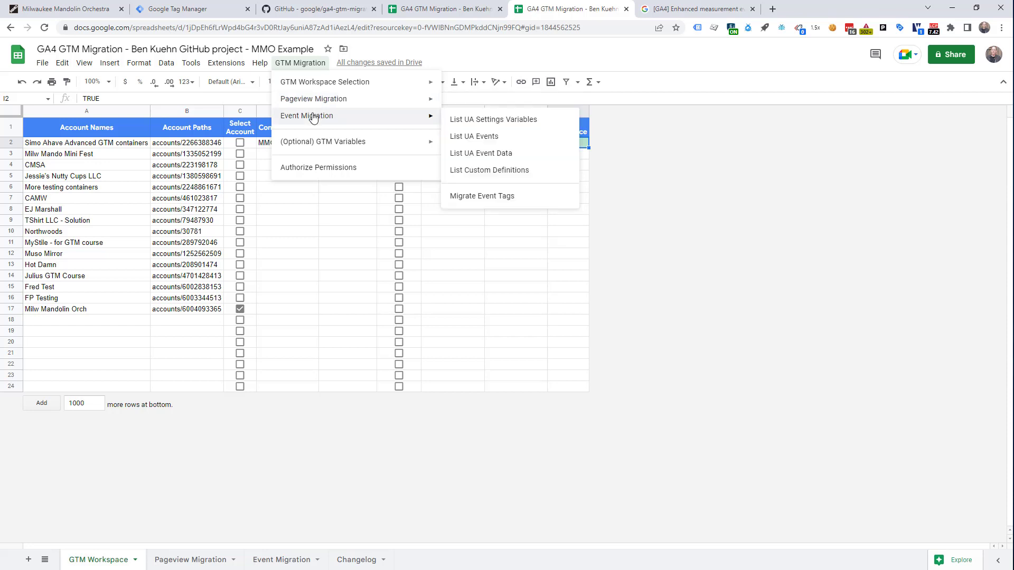
click(476, 119)
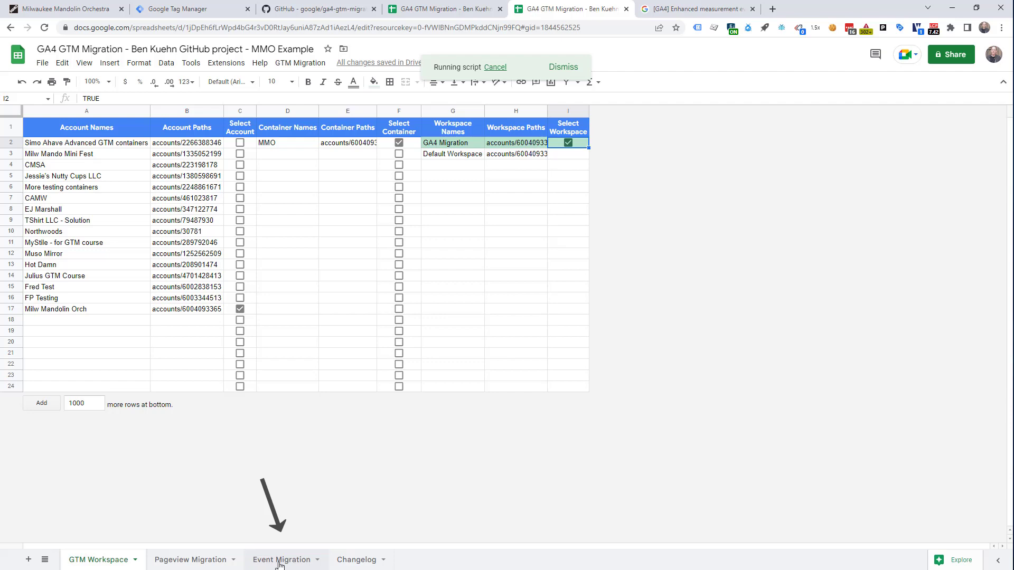
- On Event Migration, tick the Google Analytics Setting variable and list the five UA event tags
click(279, 562)
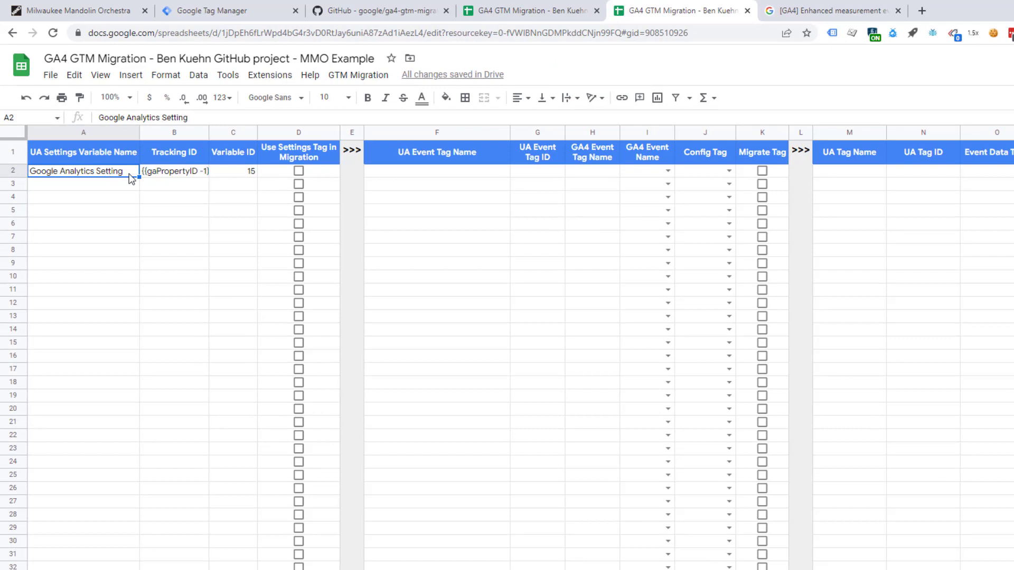
click(298, 170)
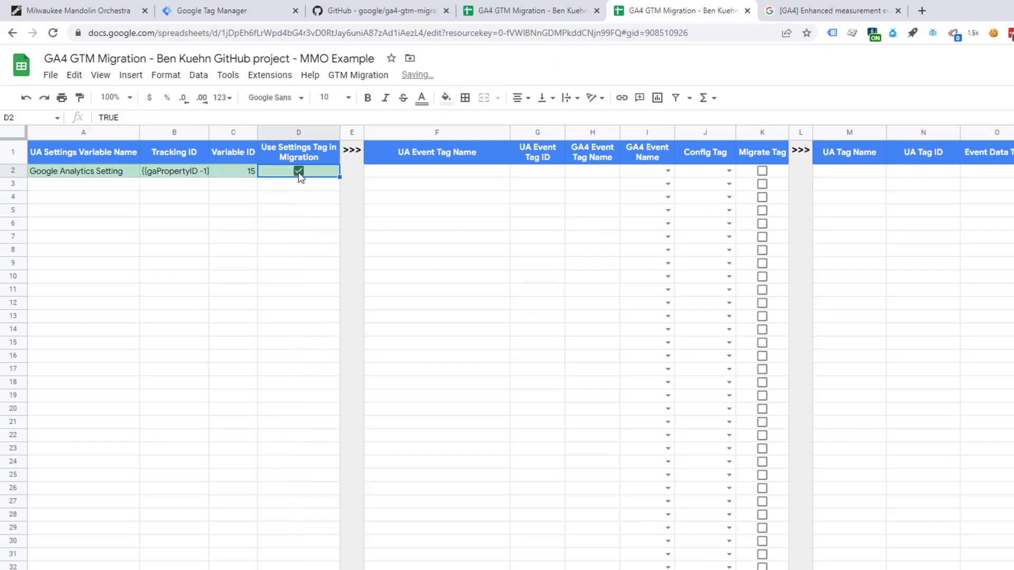
click(358, 74)
mouse_move(423, 138)
click(587, 166)
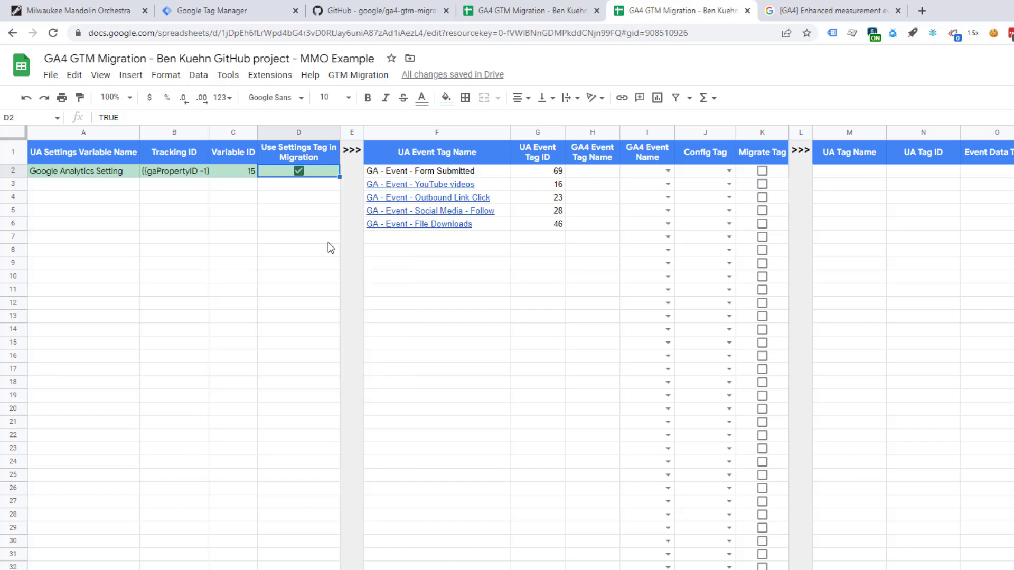
key(Right)
key(Right)
key(Right)
key(Right)
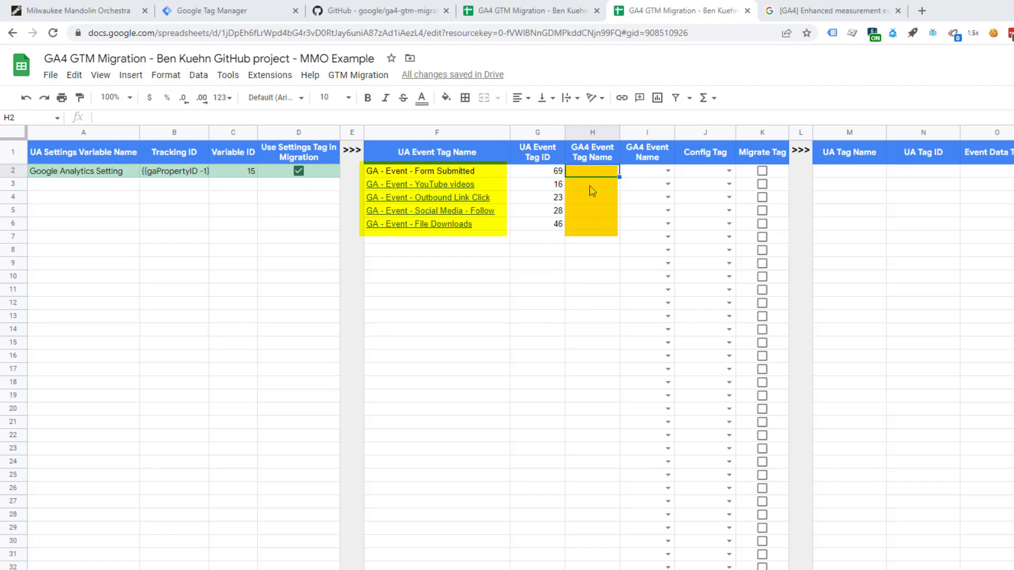
- Paste the UA tag names from F2:F6 as values into H2:H6, with wrapped text
drag(423, 170, 423, 224)
key(ctrl+c)
right_click(582, 173)
mouse_move(687, 244)
click(813, 249)
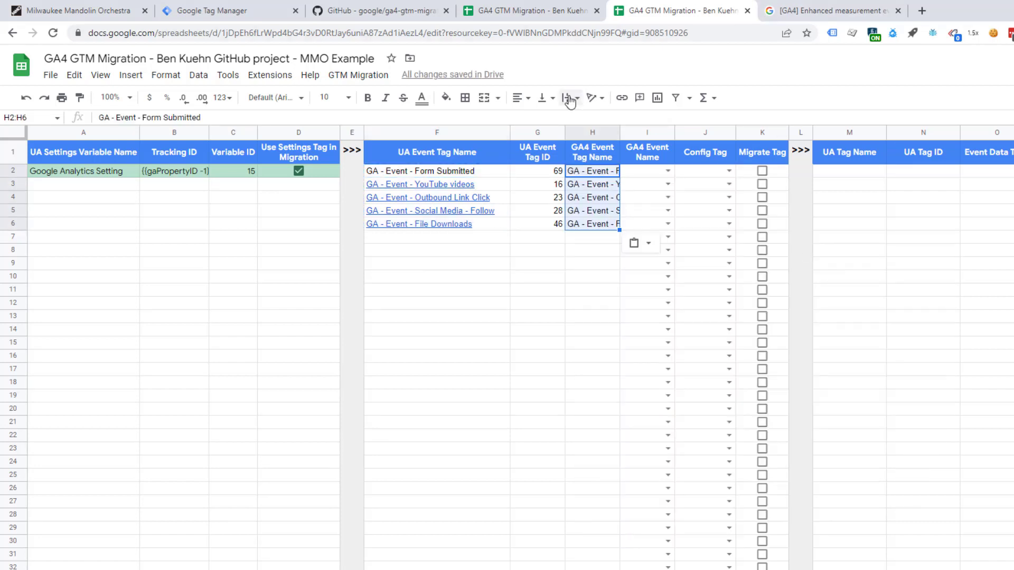
click(572, 97)
click(586, 122)
- Replace all 'GA - Event' with 'GA4' in the new tag names
key(ctrl+h)
text(GA - Event)
click(553, 290)
text(GA4)
click(681, 507)
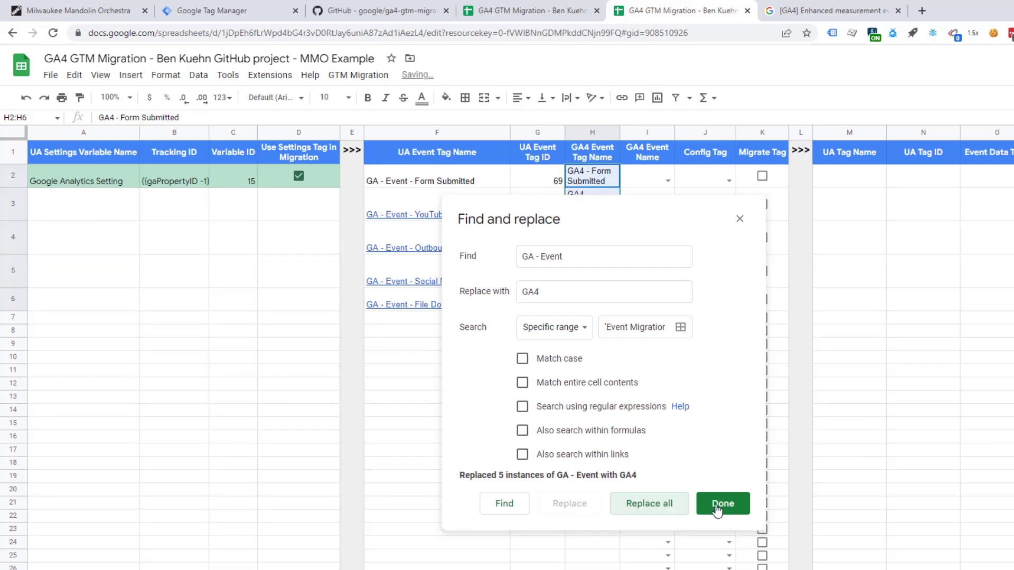
click(723, 505)
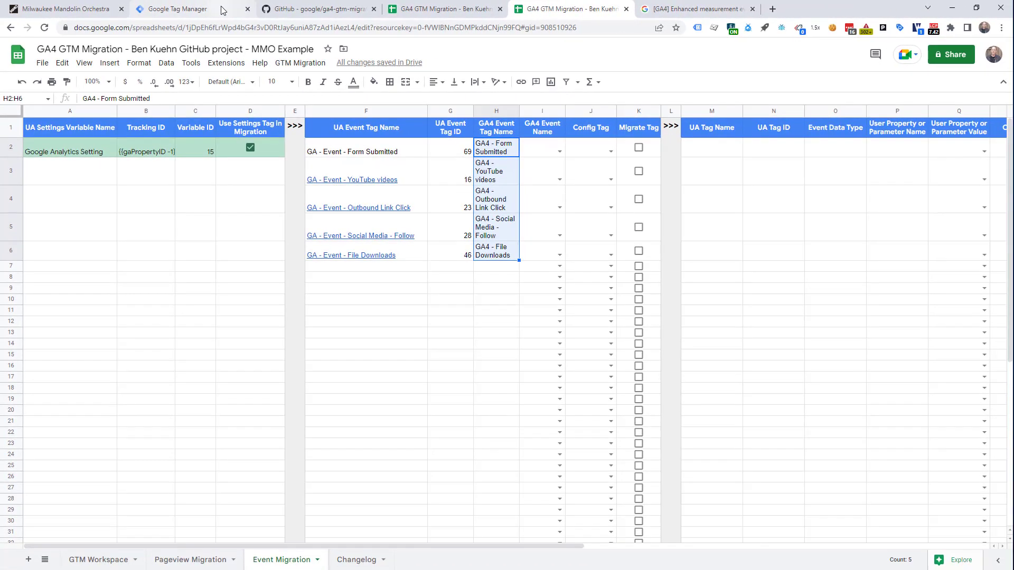
- Review the tag list in the GA4 Migration Tag Manager workspace, then return to the migration sheet
click(222, 11)
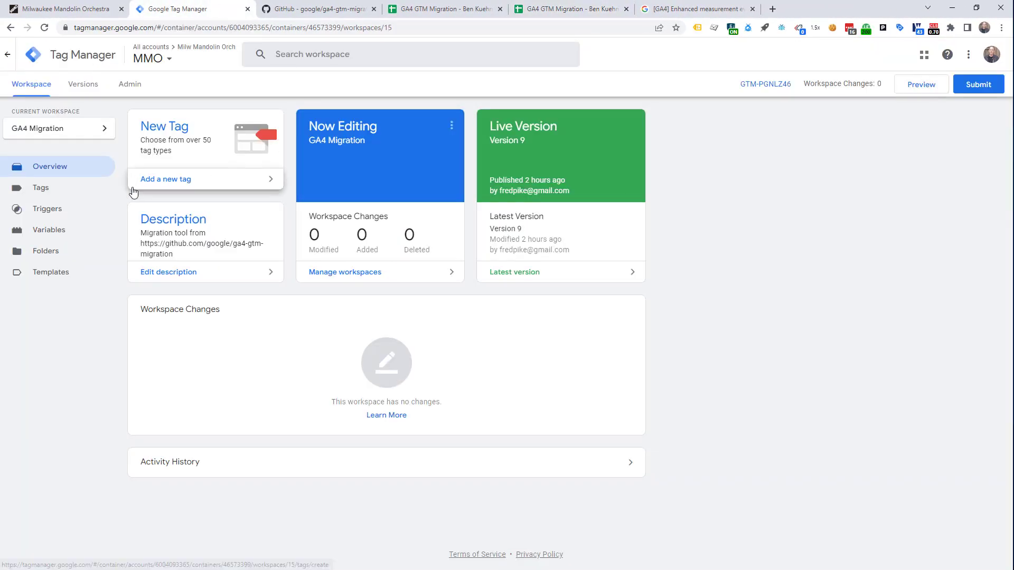
click(63, 190)
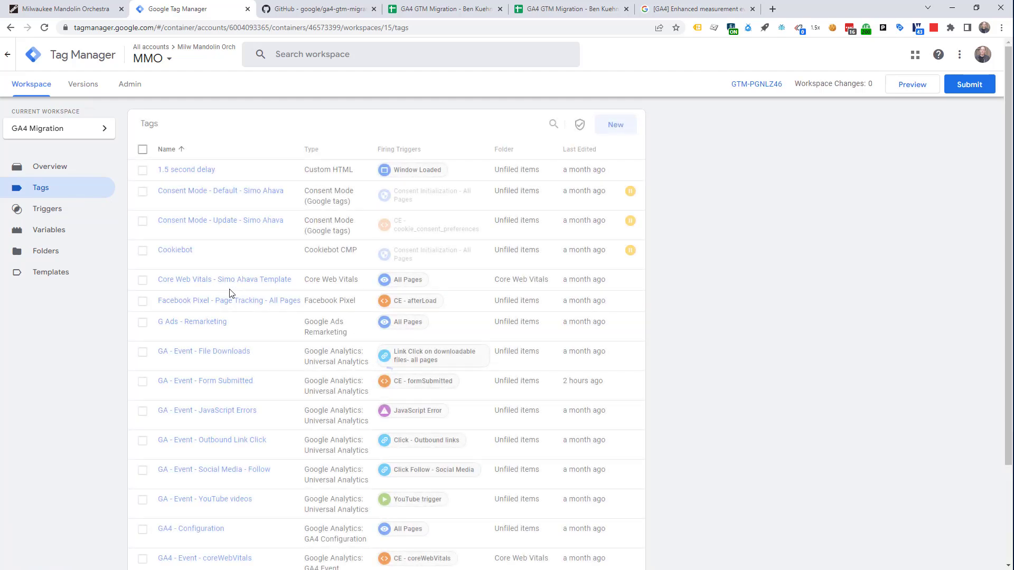
scroll(201, 464, down, 1)
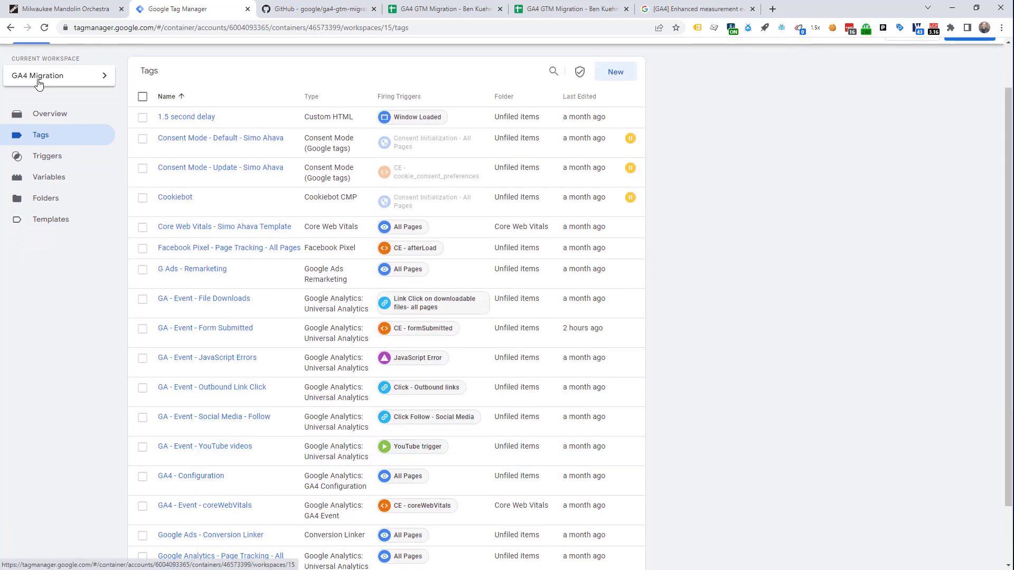
click(535, 14)
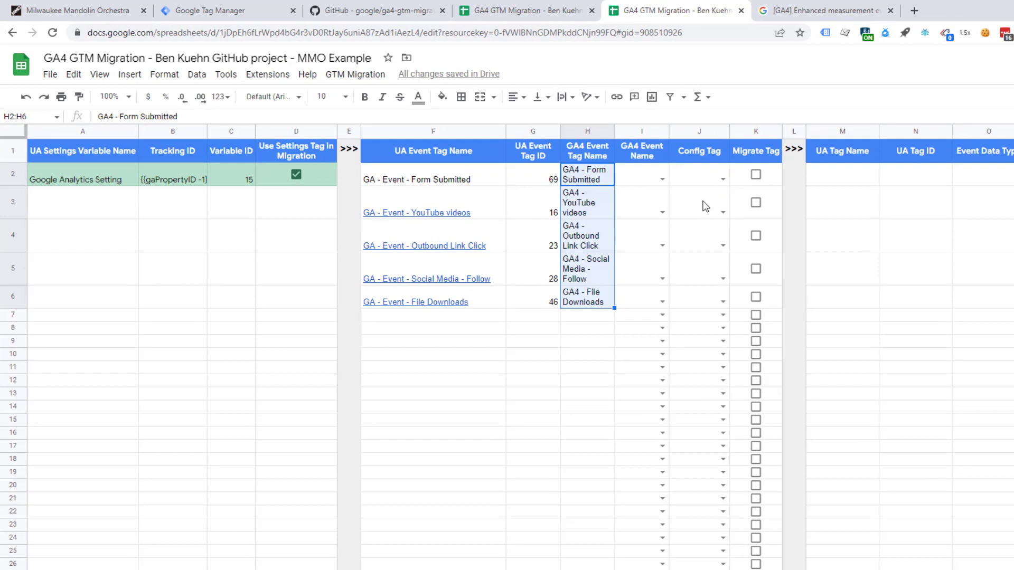
- Add the GTM variable dropdown lists and choose GA4 - Configuration as the config tag in J2
click(358, 77)
mouse_move(387, 179)
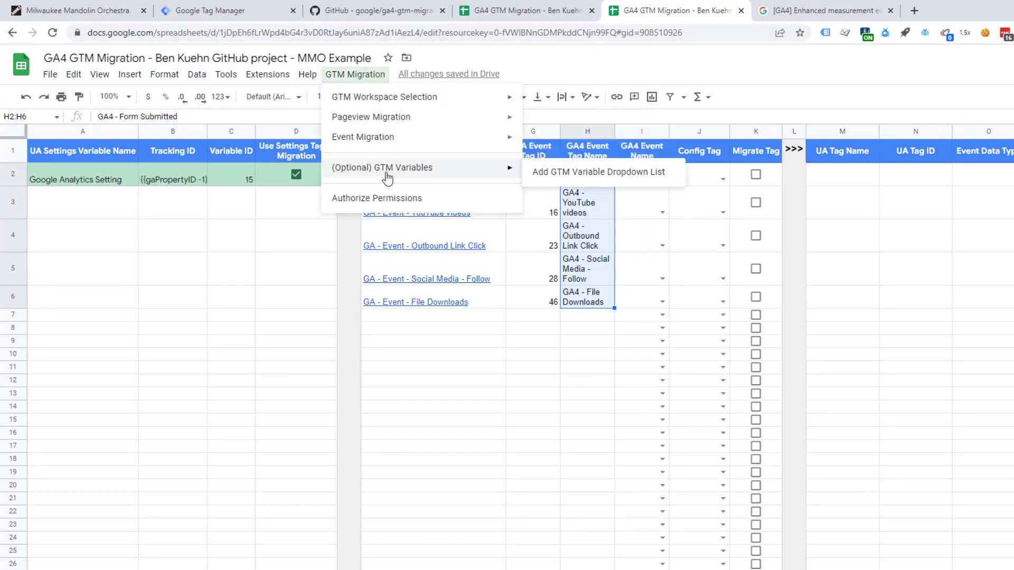
click(565, 174)
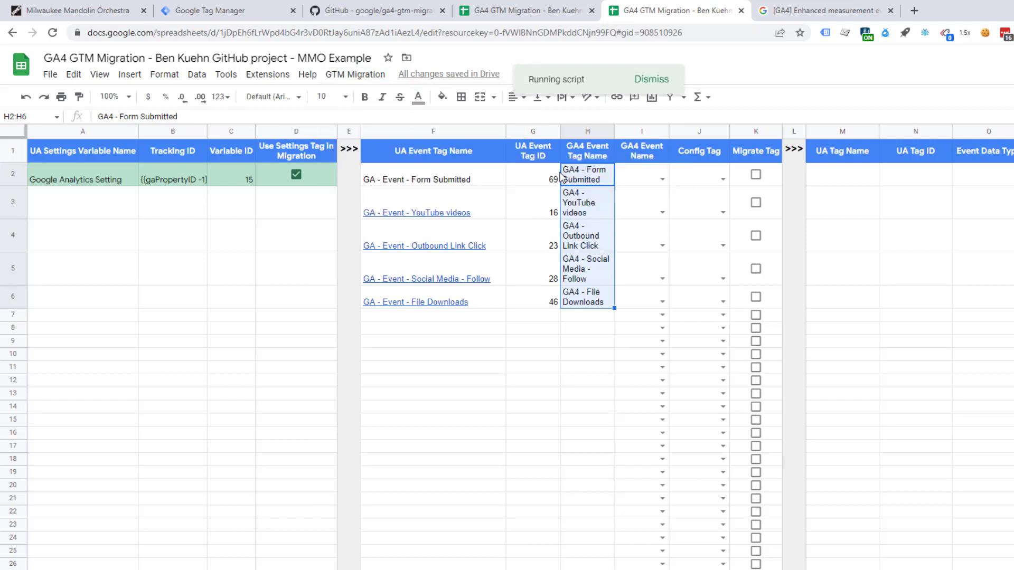
click(723, 179)
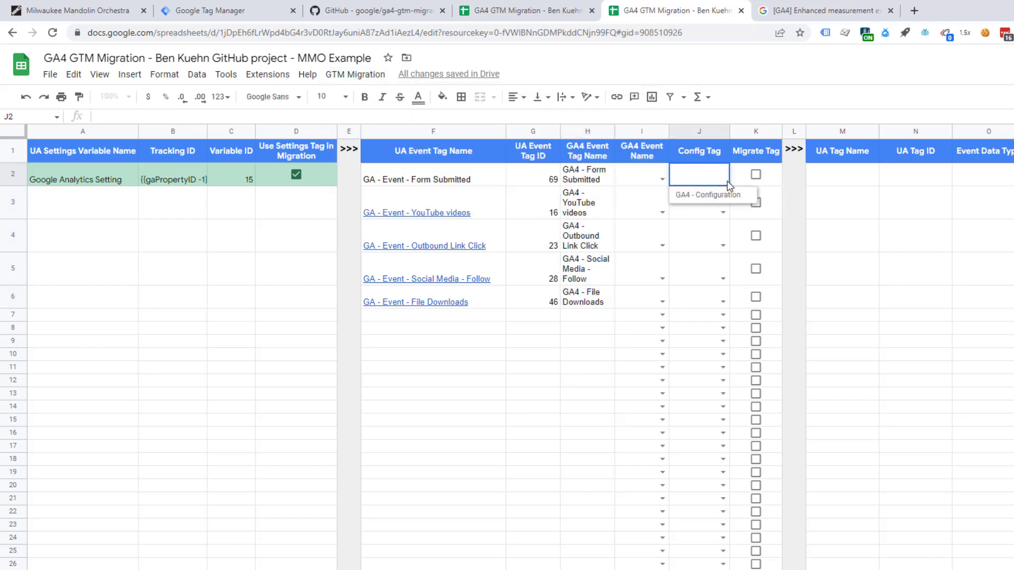
click(713, 204)
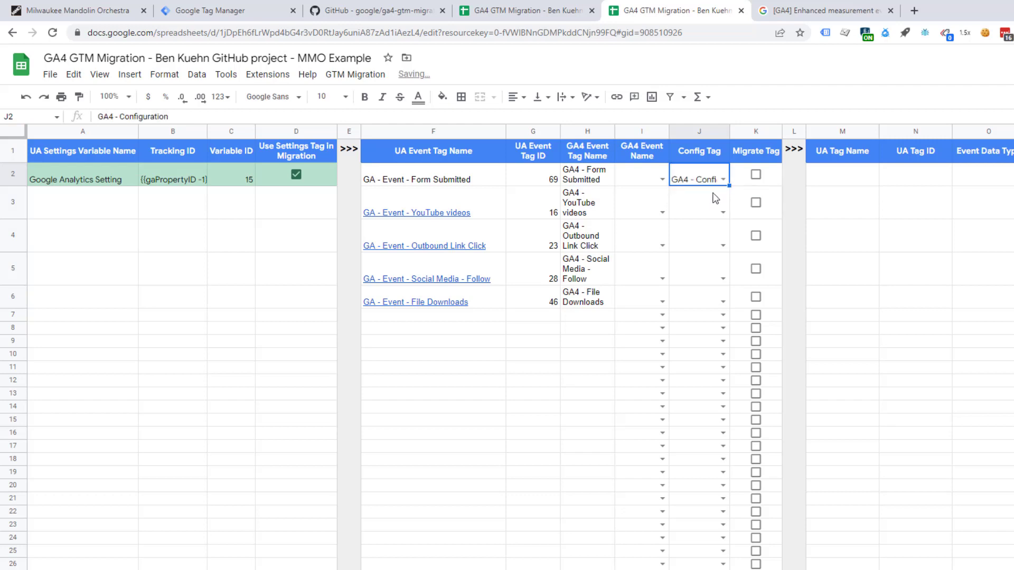
- Wrap J2, copy GA4 - Configuration into J5, and tick K2 and K5 for migration
click(565, 97)
click(565, 116)
key(ctrl+c)
click(699, 277)
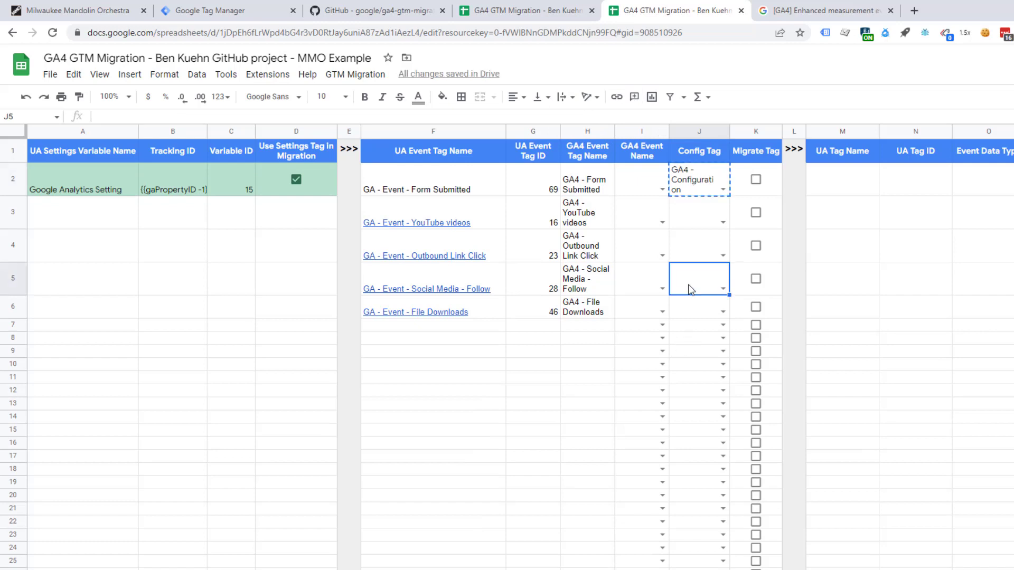
key(ctrl+v)
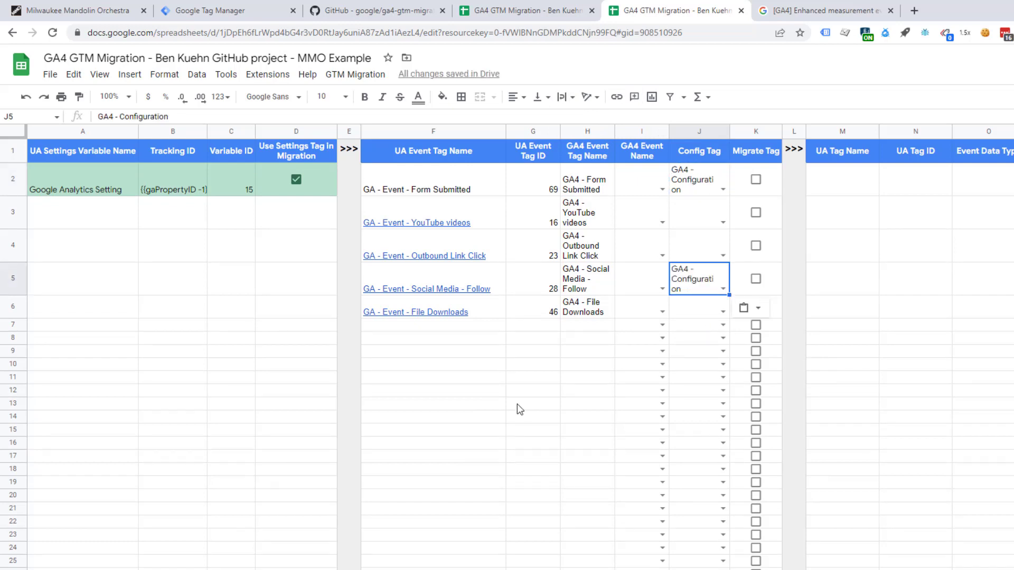
click(756, 179)
click(755, 279)
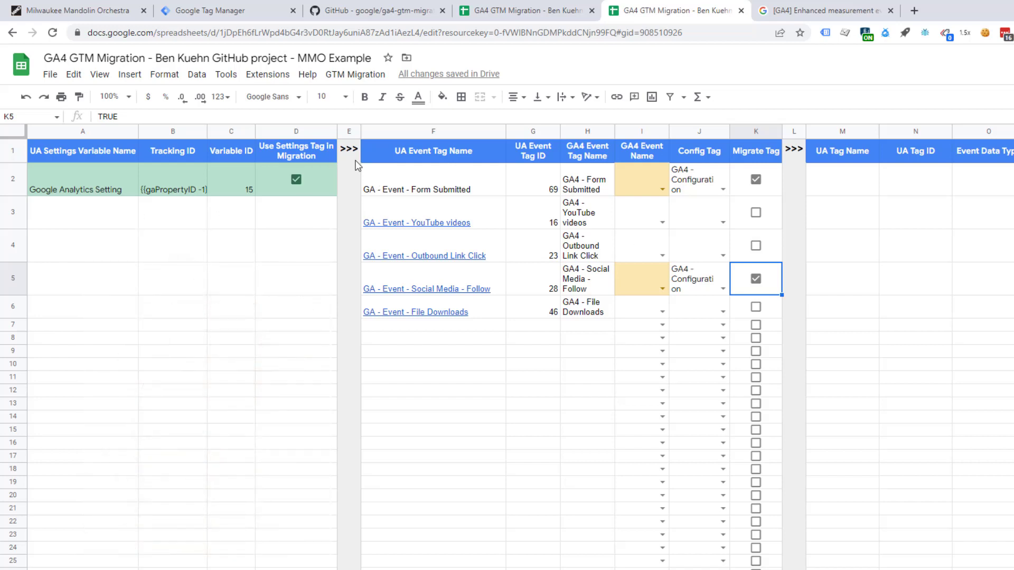
mouse_move(473, 214)
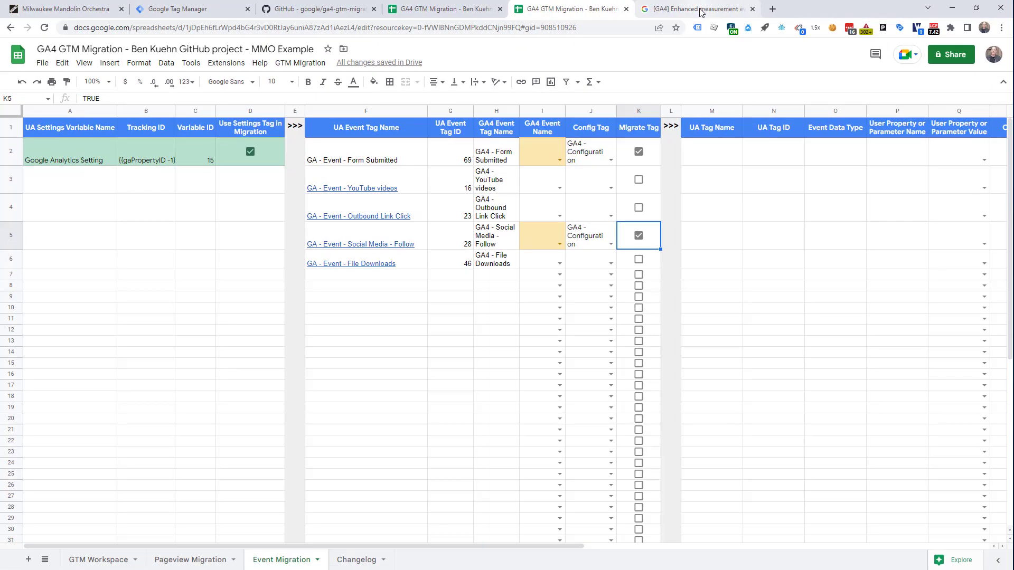
- Check the generate_lead entry in GA4's recommended events reference, then return to the migration sheet
click(824, 11)
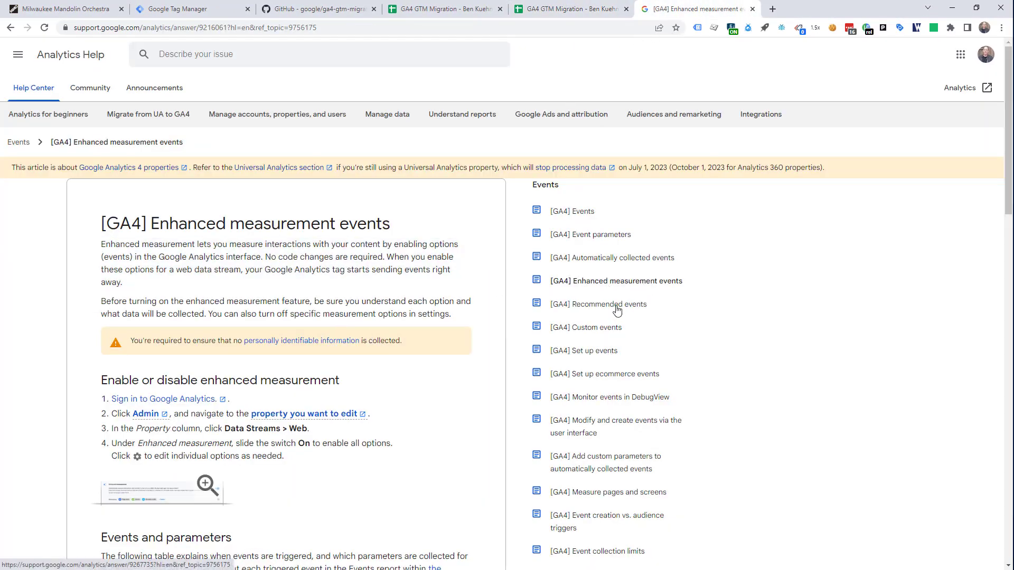
scroll(442, 312, down, 7)
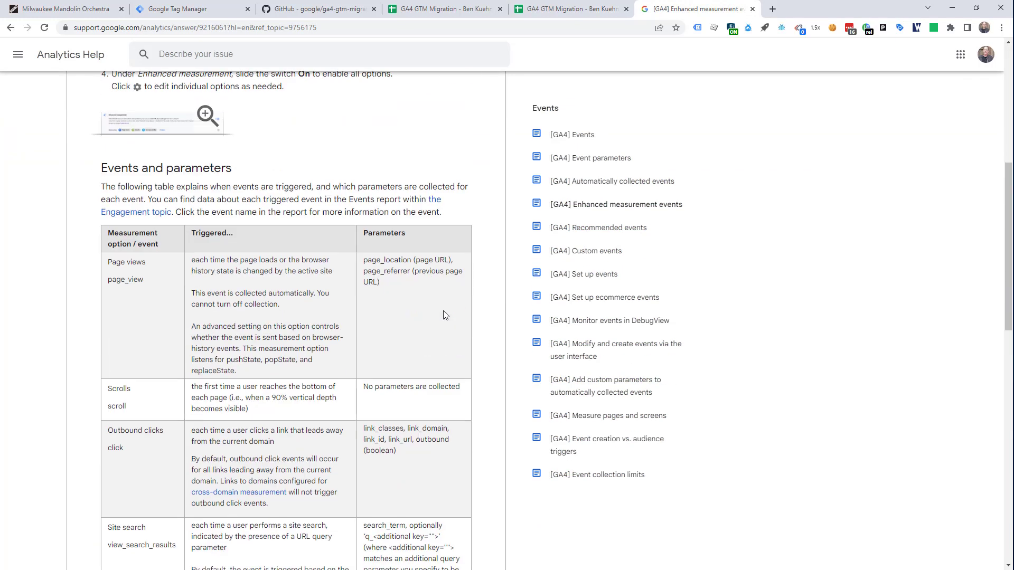
click(613, 228)
scroll(322, 317, down, 11)
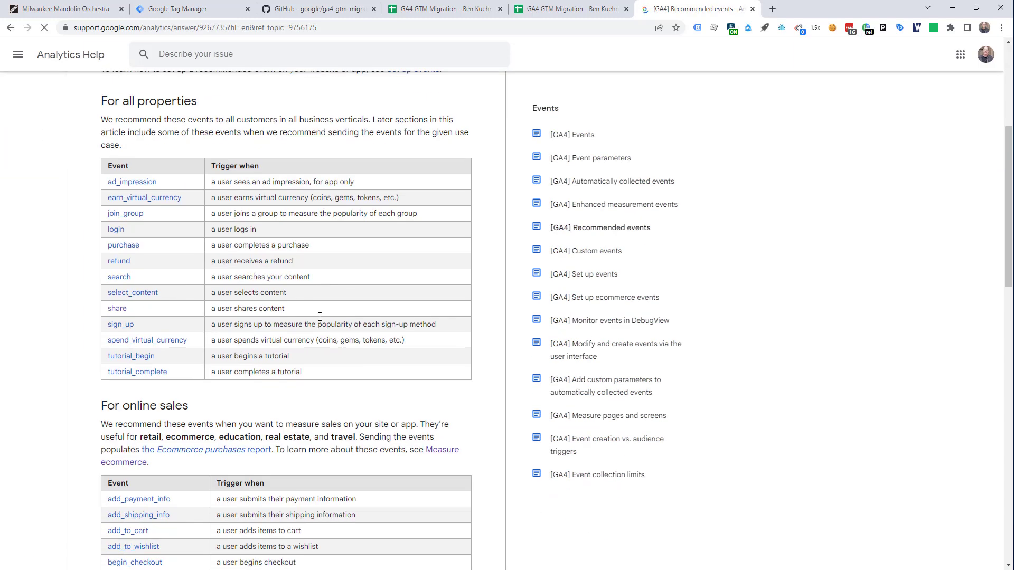
click(127, 268)
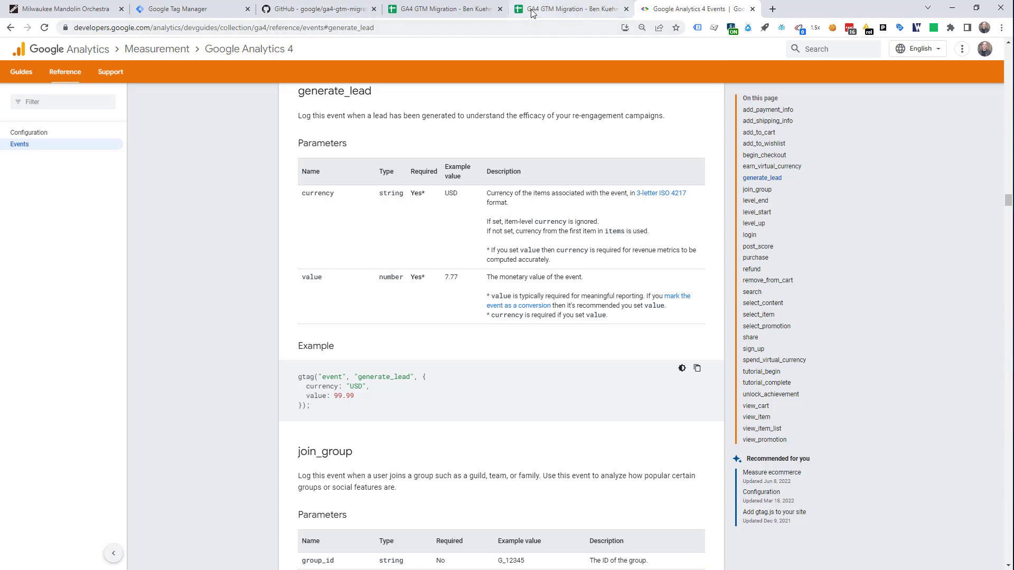
click(568, 9)
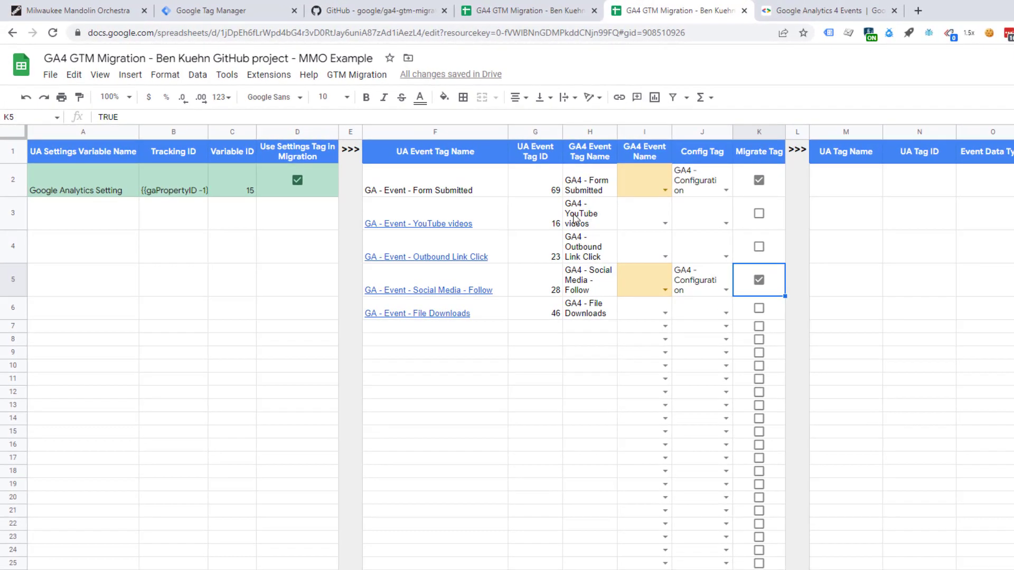
- Enter form_submitted as the GA4 event name in cell I2
click(642, 193)
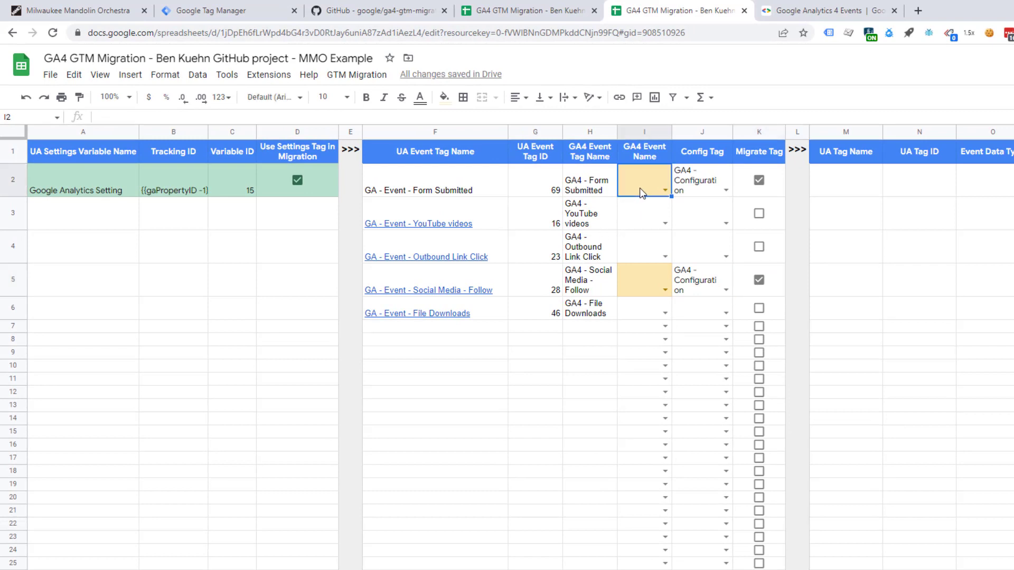
text(form_submitted)
key(Return)
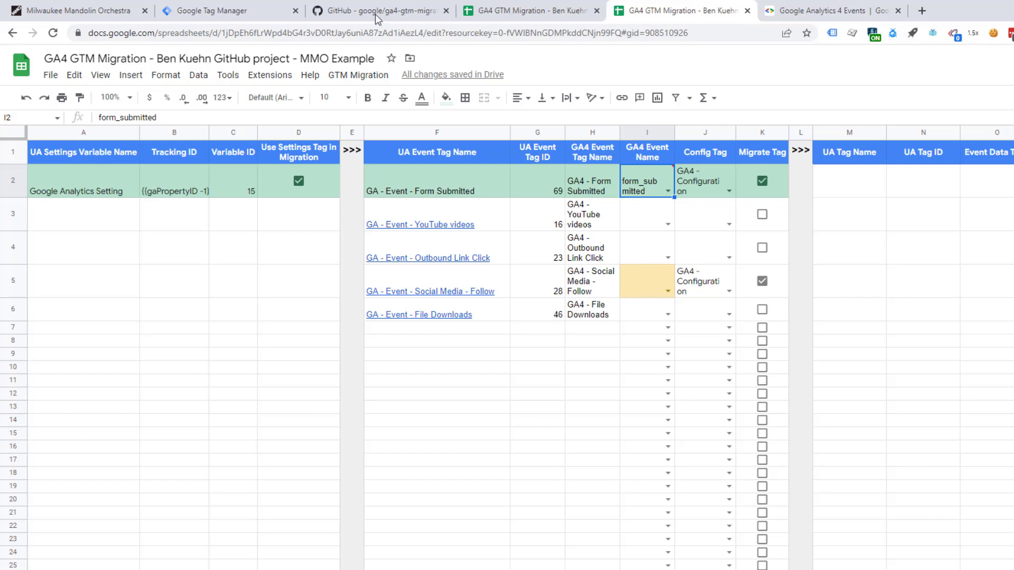
- Run GTM Migration > Event Migration > List UA Event Data to pull in UA event data
click(365, 79)
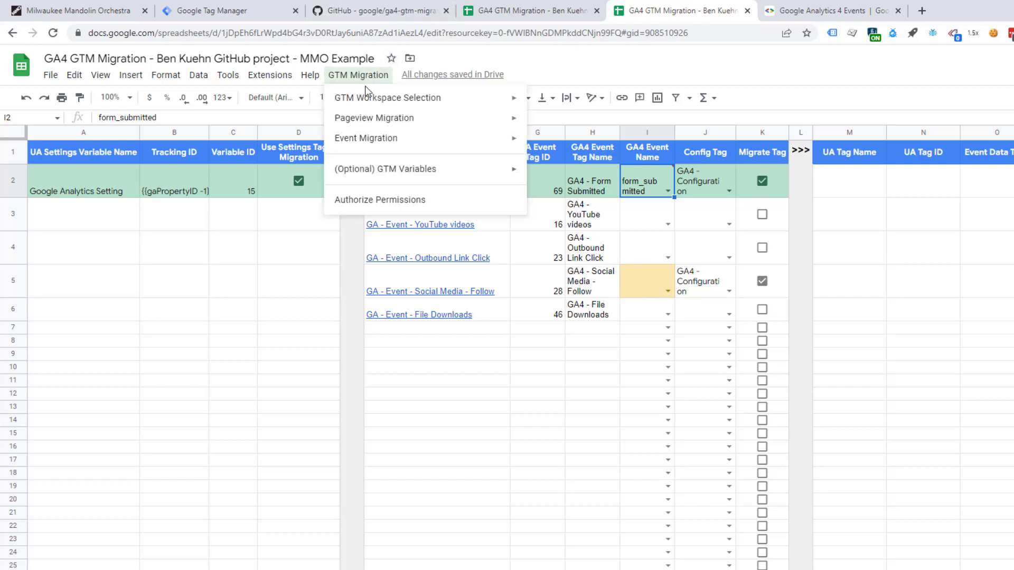
mouse_move(377, 140)
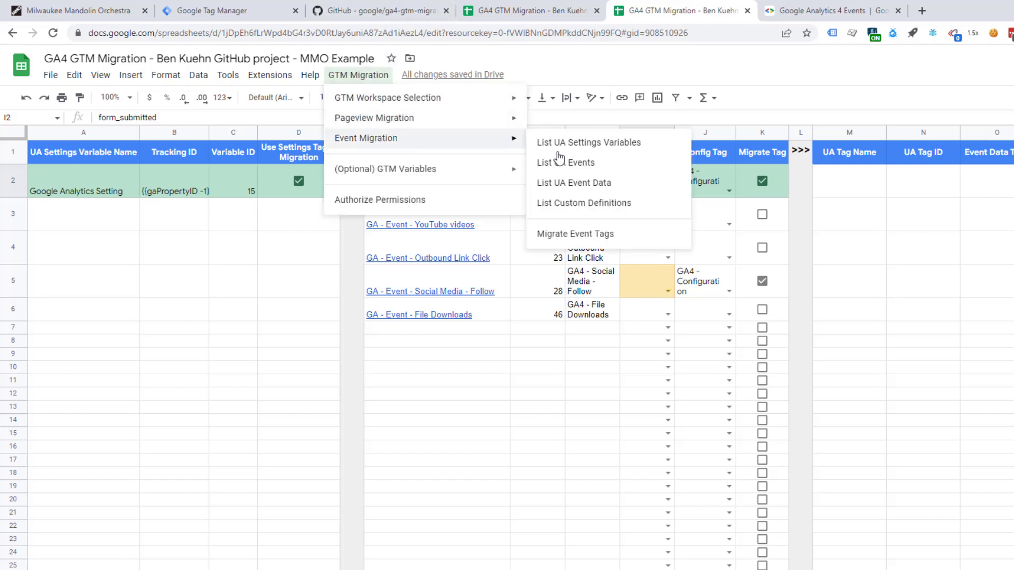
click(598, 194)
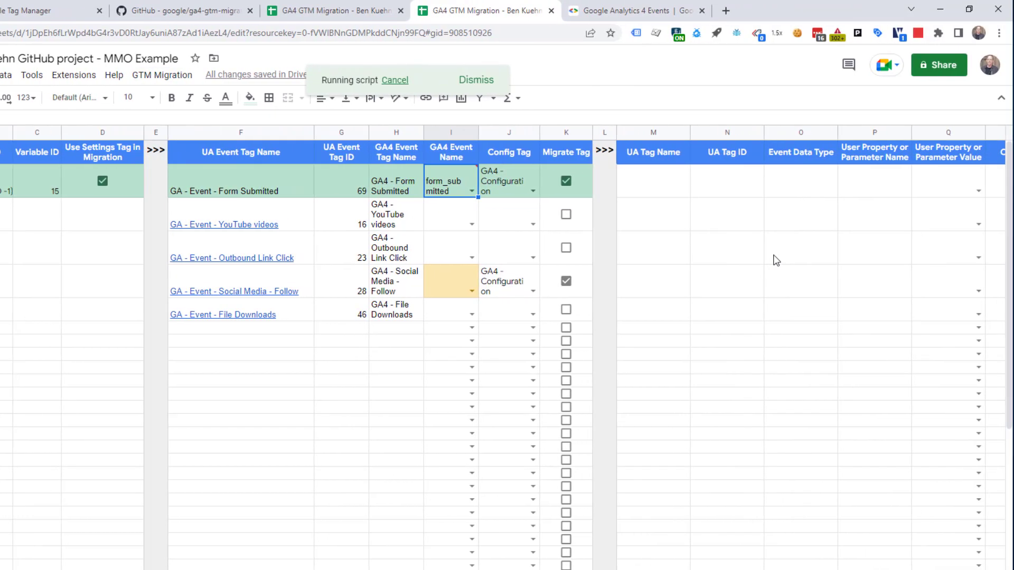
- Set text wrapping to Wrap on columns M and Q
click(653, 132)
click(373, 99)
click(388, 119)
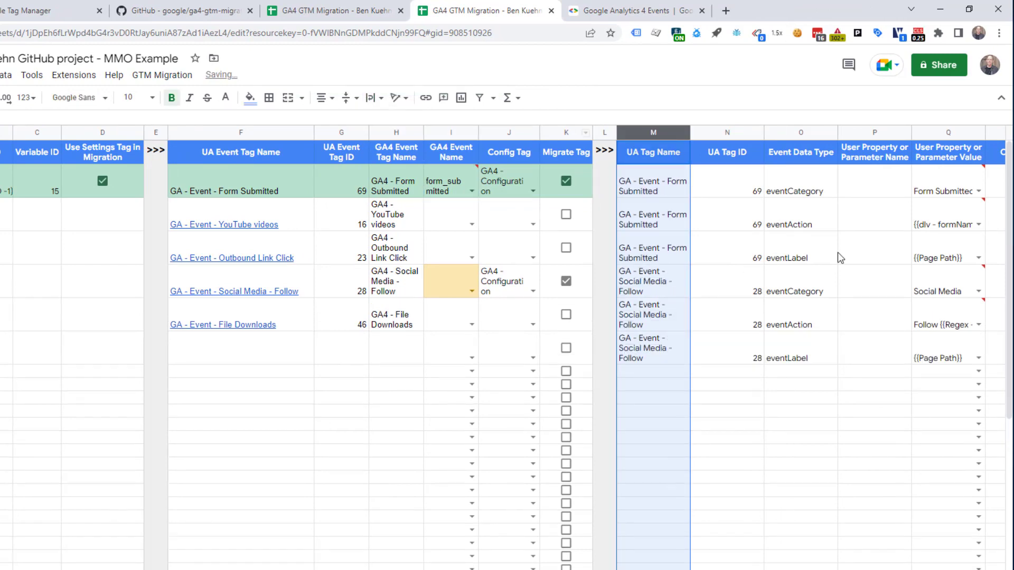
click(948, 132)
click(374, 98)
click(388, 119)
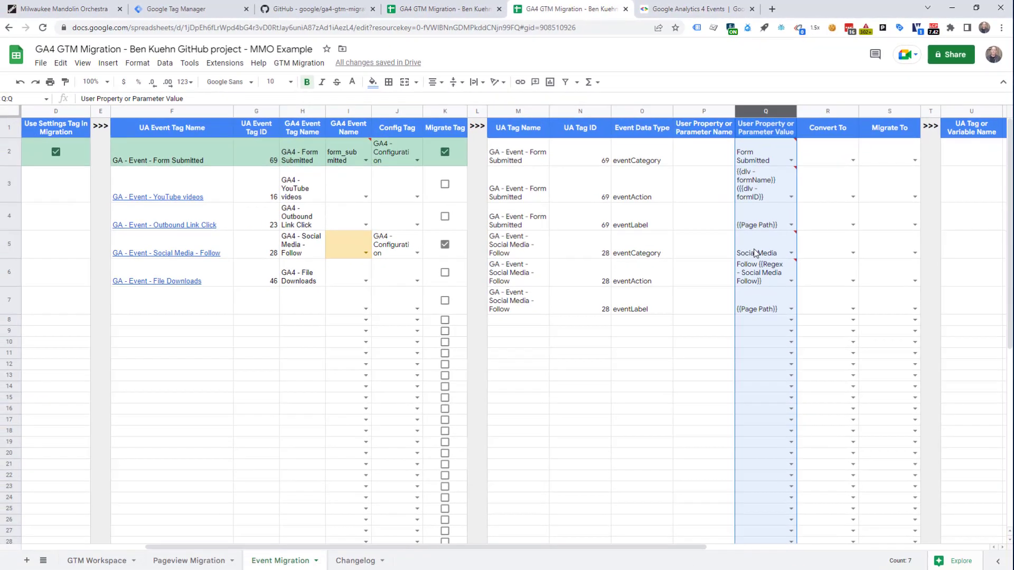
- Enter social_media as the GA4 event name for Social Media - Follow in I5
mouse_move(769, 283)
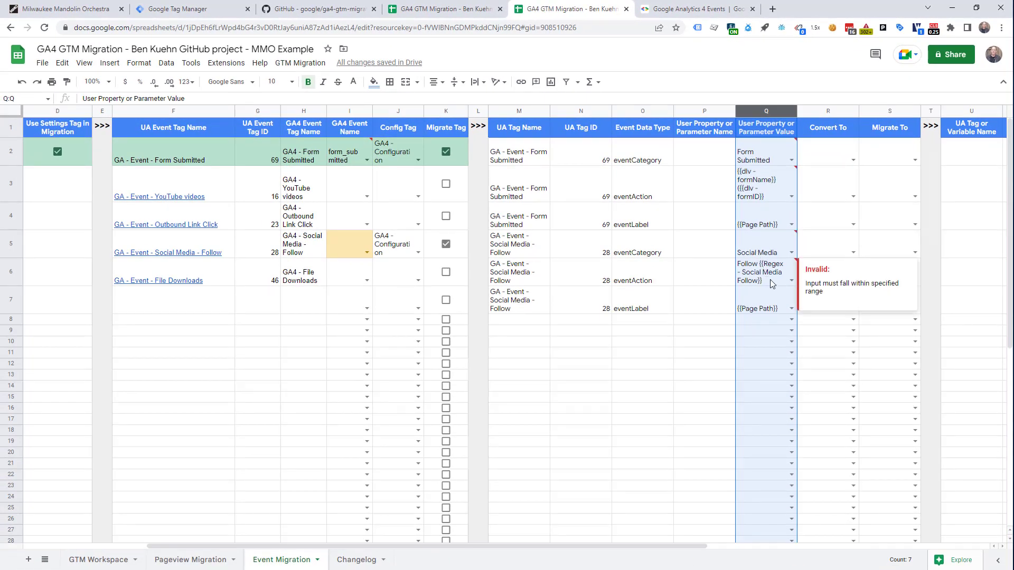
click(335, 246)
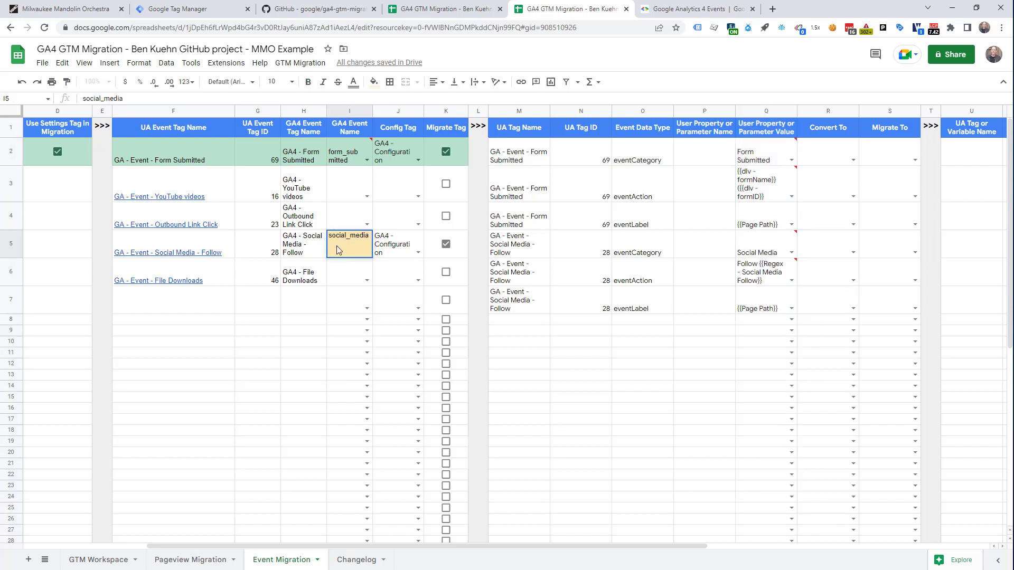
key(Return)
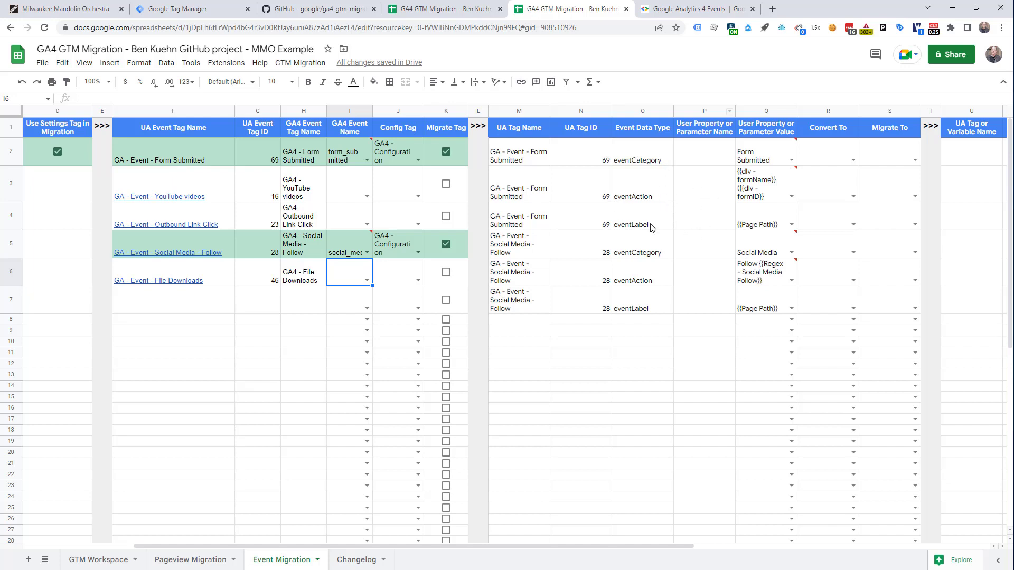
- Insert cells over M5:S8, shifting the Social Media rows down
click(526, 245)
key(shift+Right)
key(shift+Right)
key(shift+Right)
key(shift+Right)
key(shift+Right)
key(shift+Right)
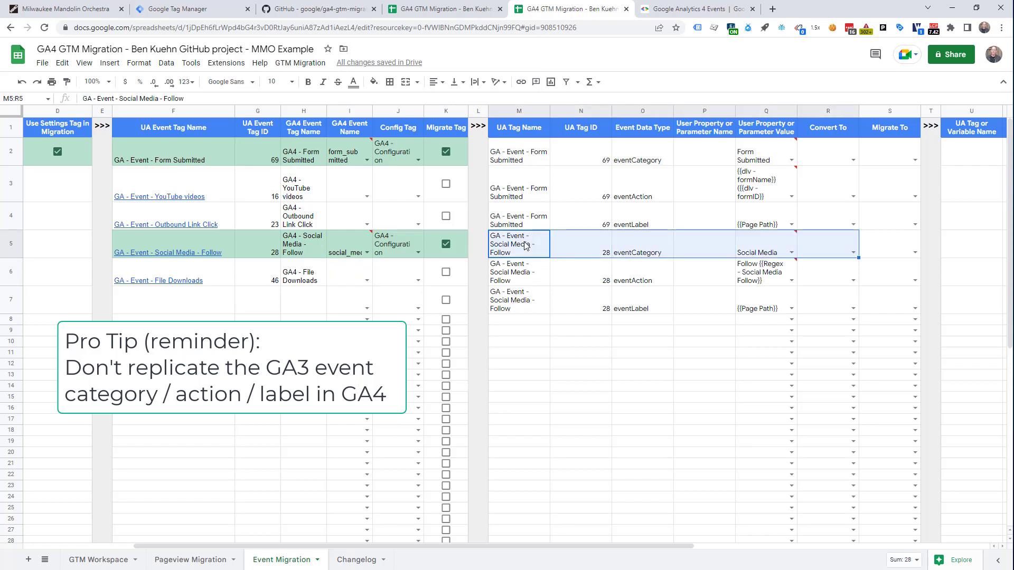
key(shift+Down)
key(shift+Down)
key(shift+Down)
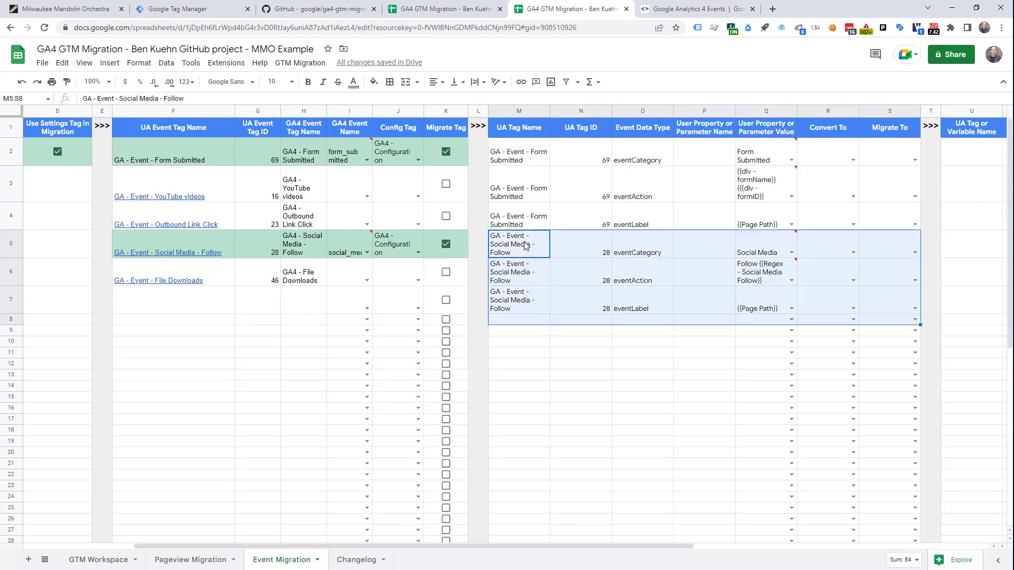
right_click(526, 245)
mouse_move(577, 373)
click(747, 384)
- Copy the Form Submitted tag name and ID from M4:N4 into M5:N6
click(532, 221)
key(shift+Right)
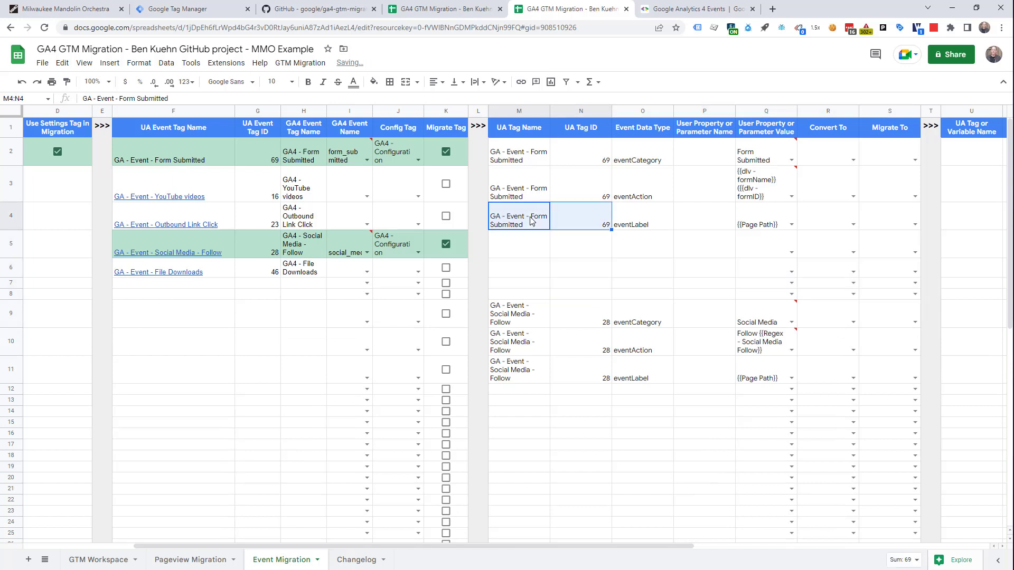
key(ctrl+c)
key(Down)
key(shift+Down)
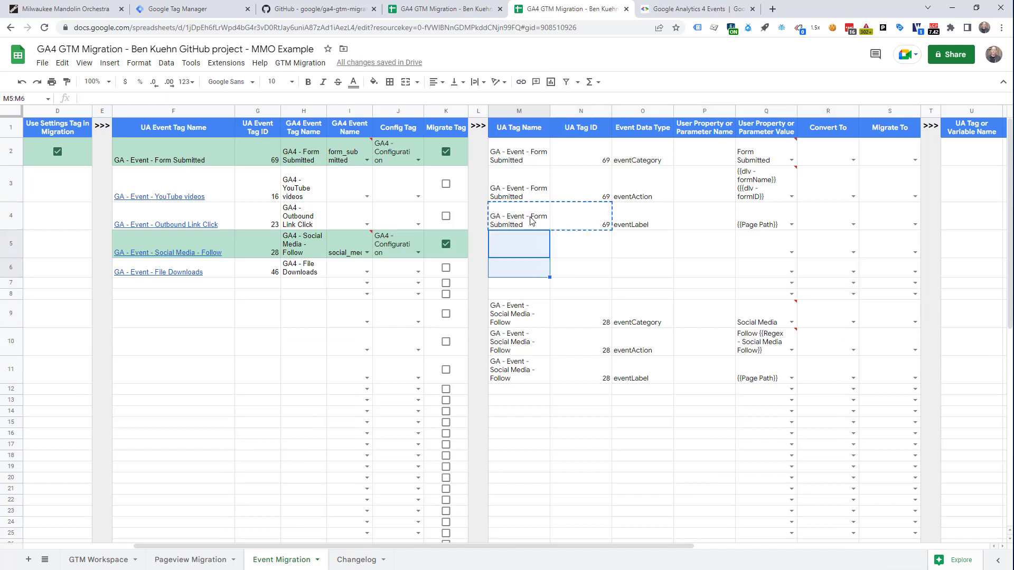
key(ctrl+v)
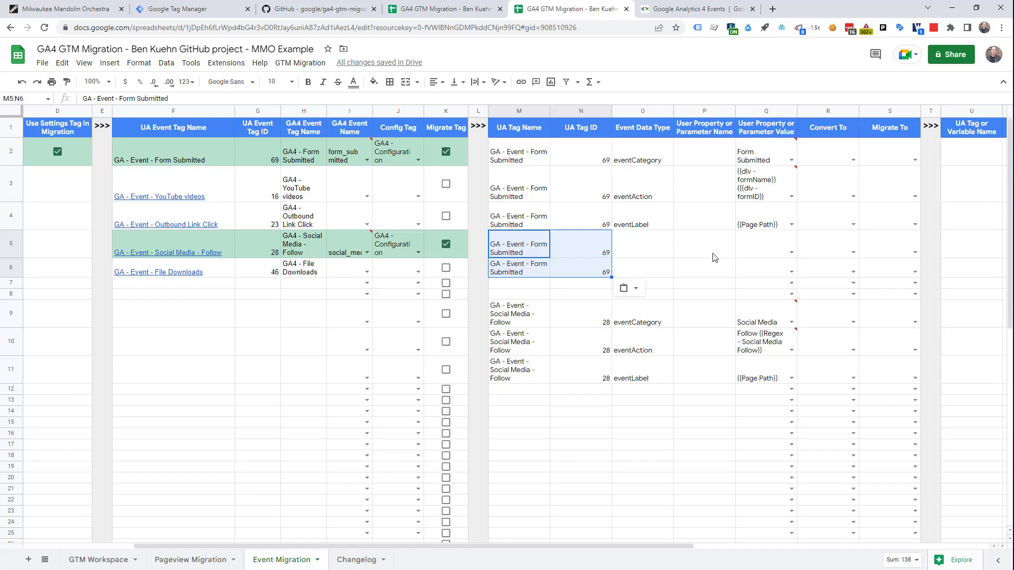
- Add parameters form_name = {{dlv - formName}} and form_id = {{dlv - formID}} in P5:Q6
click(699, 247)
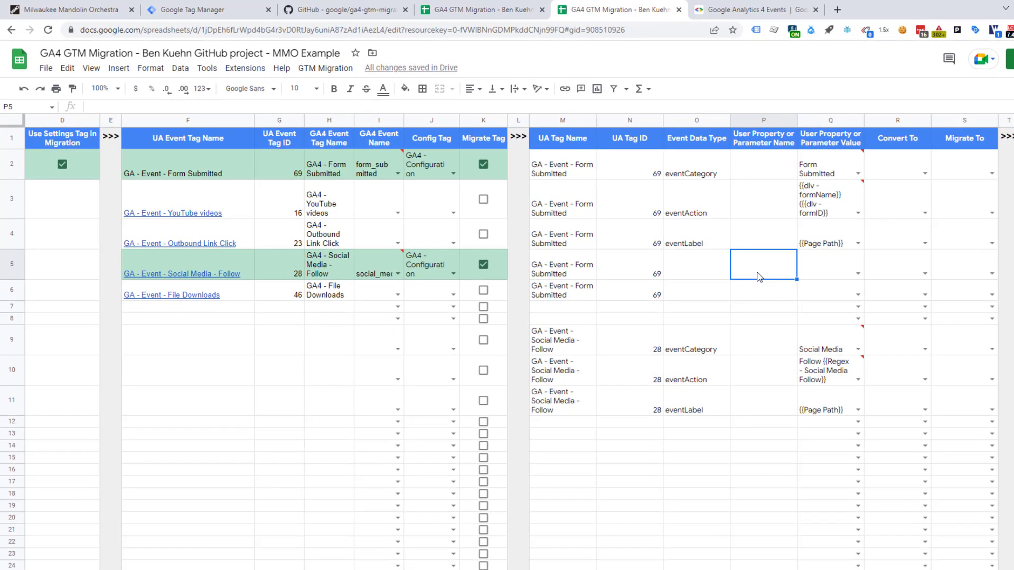
text(form)
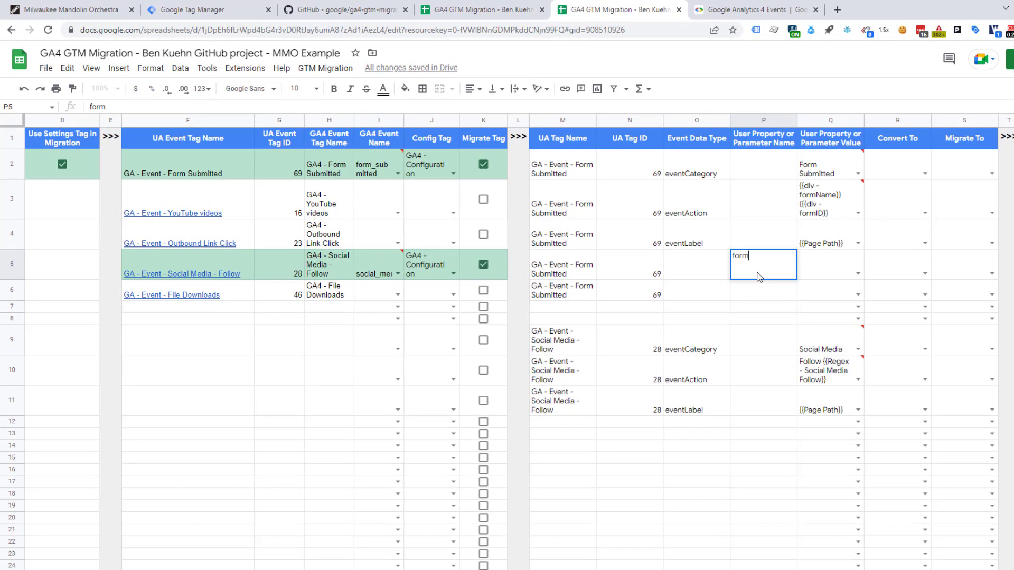
text(_name)
click(821, 277)
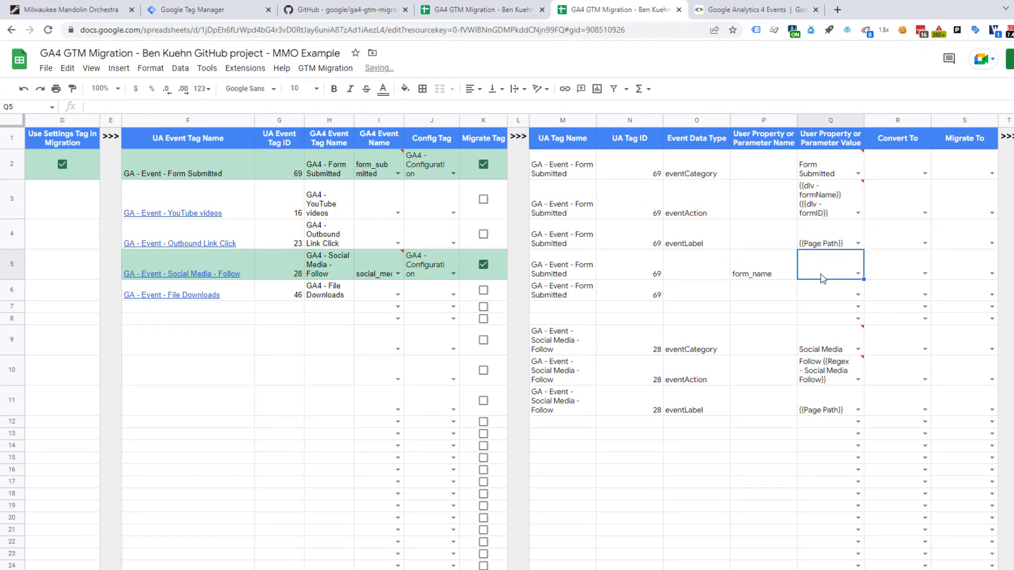
text({{)
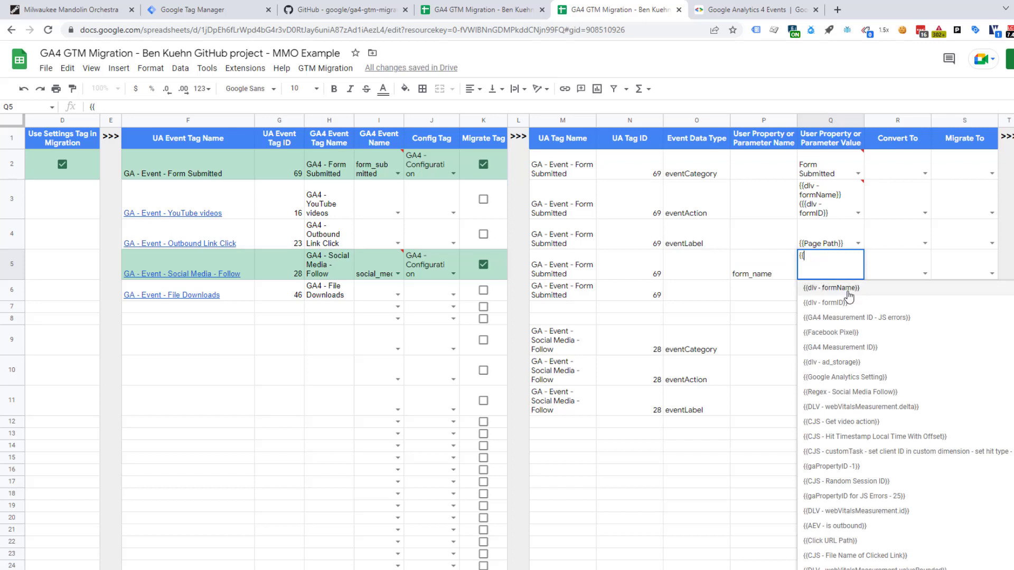
click(824, 288)
click(756, 296)
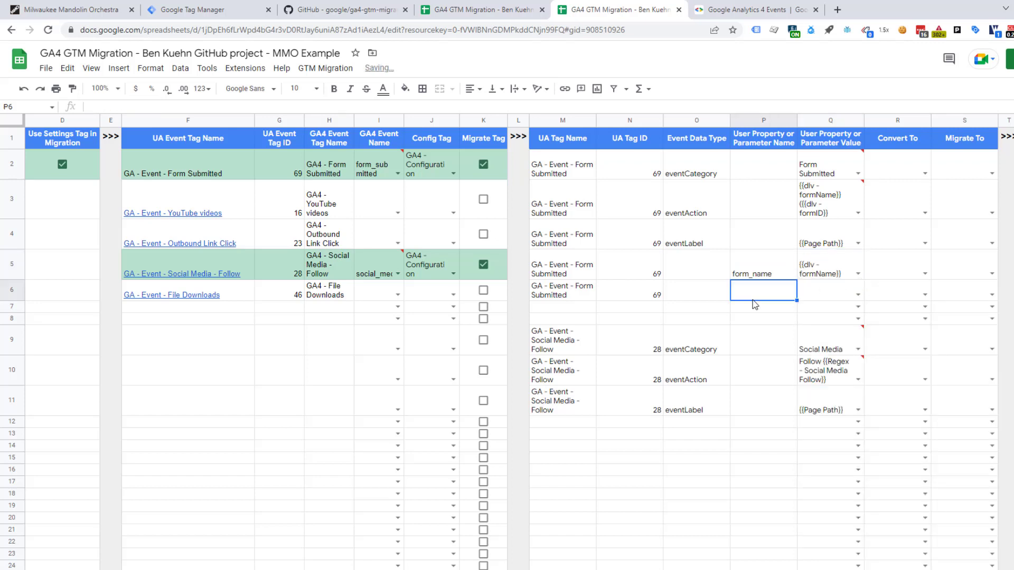
text(form_id)
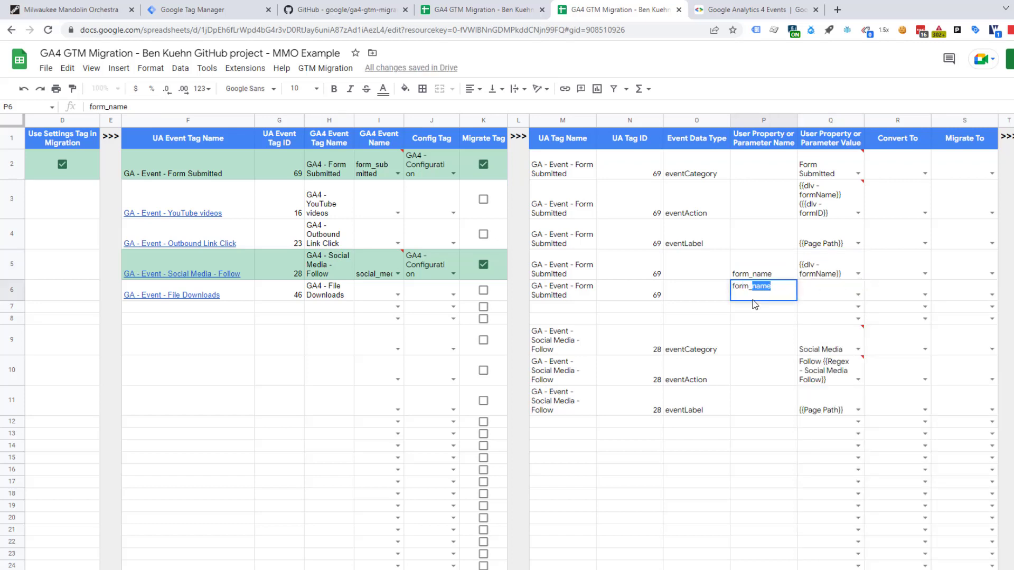
click(821, 295)
text({{d)
click(832, 324)
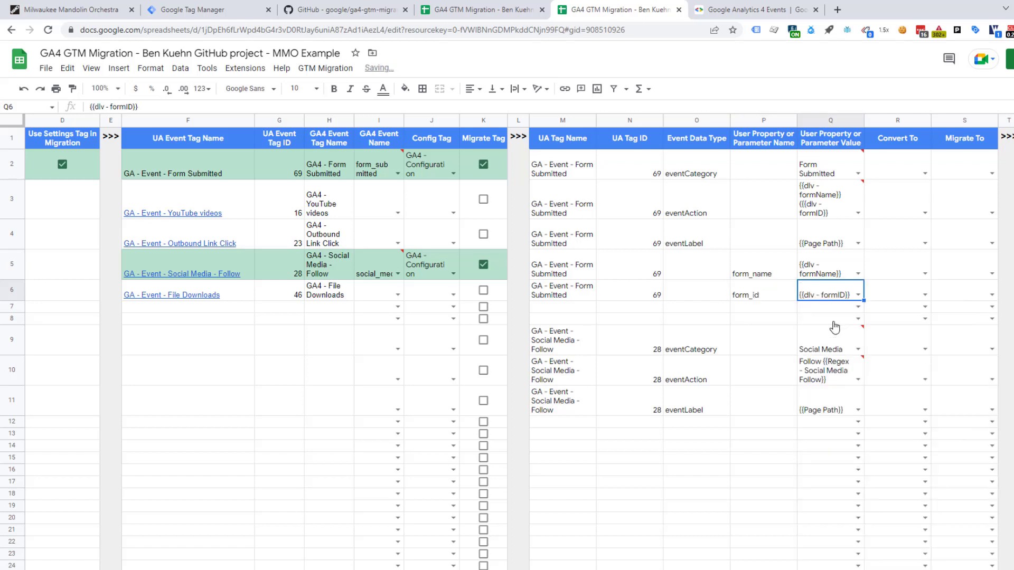
- Open the migration add-on's options menu and dismiss it
click(325, 68)
mouse_move(377, 163)
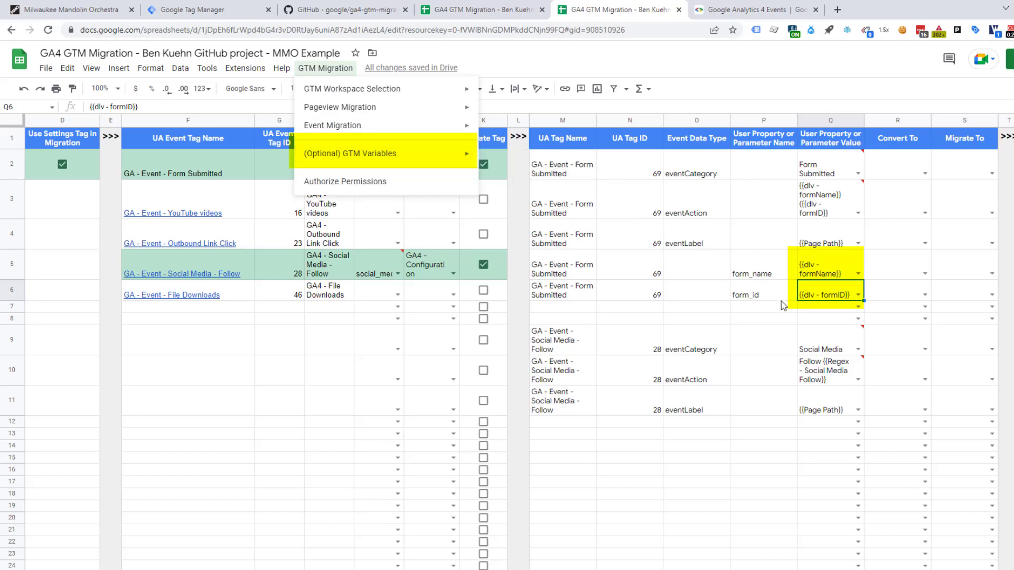
click(694, 299)
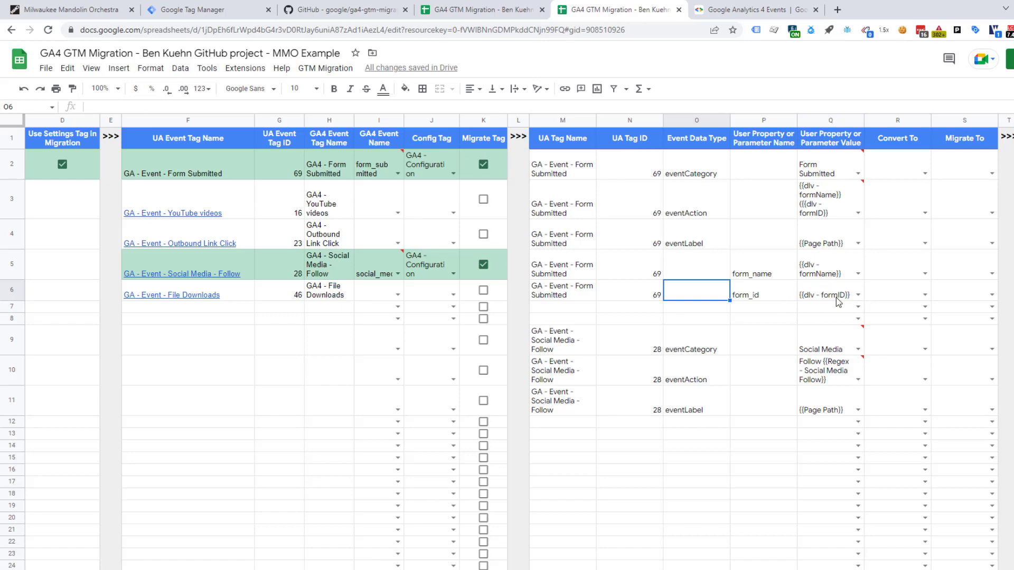
- Open the [GA4] Enhanced measurement events article from the recommended events page, then return to the sheet
click(745, 10)
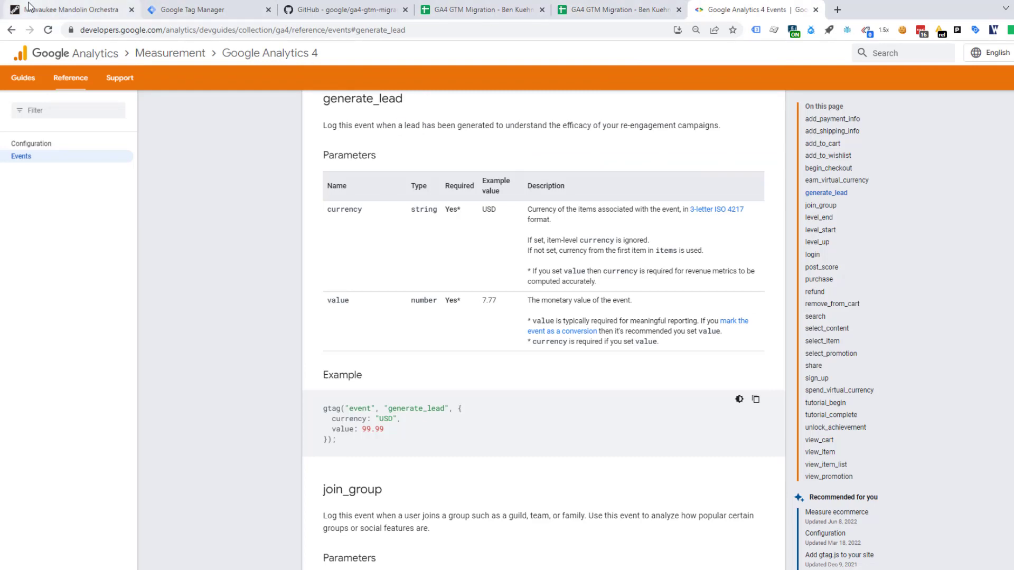
click(11, 30)
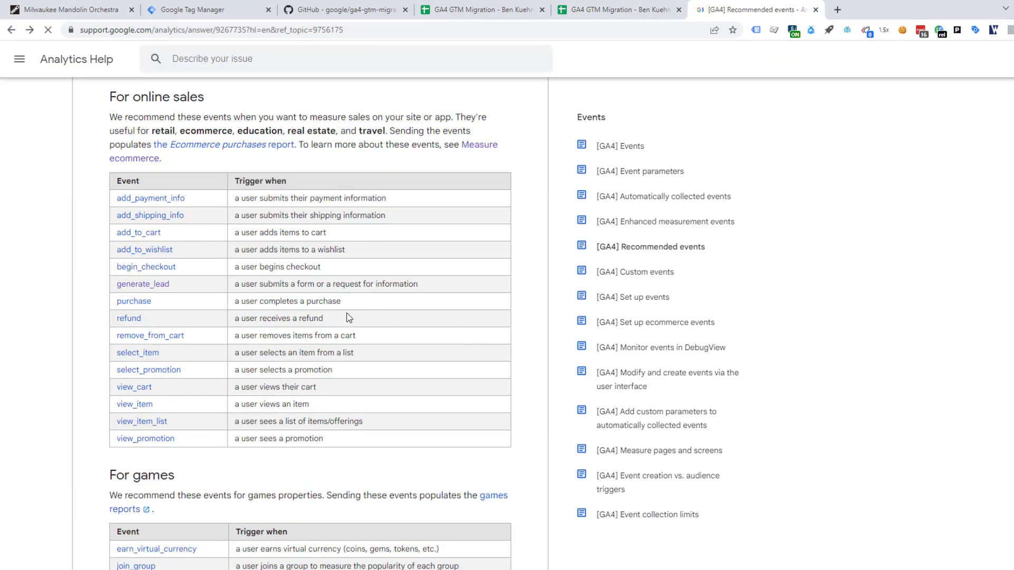
scroll(441, 313, up, 5)
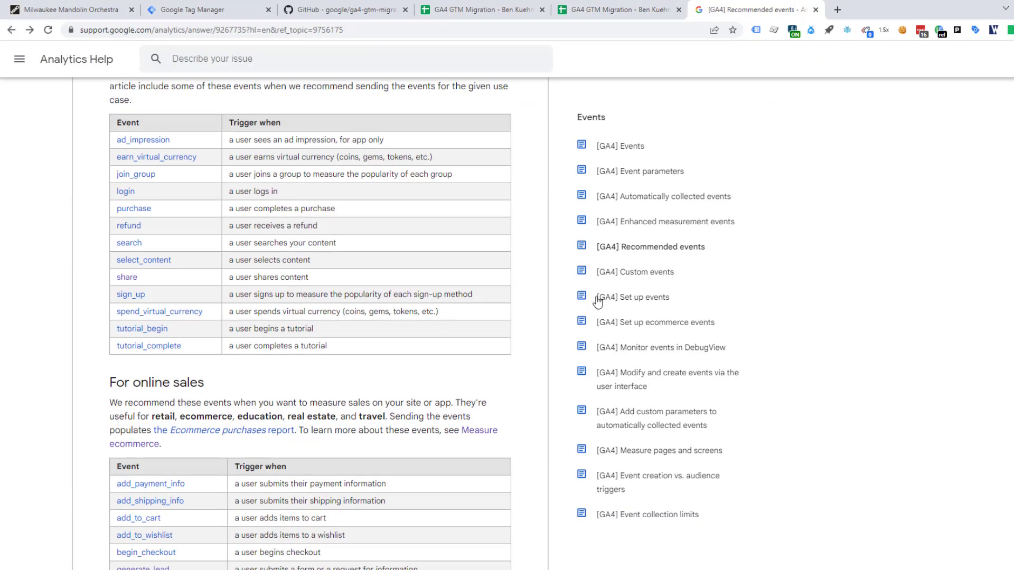
click(660, 225)
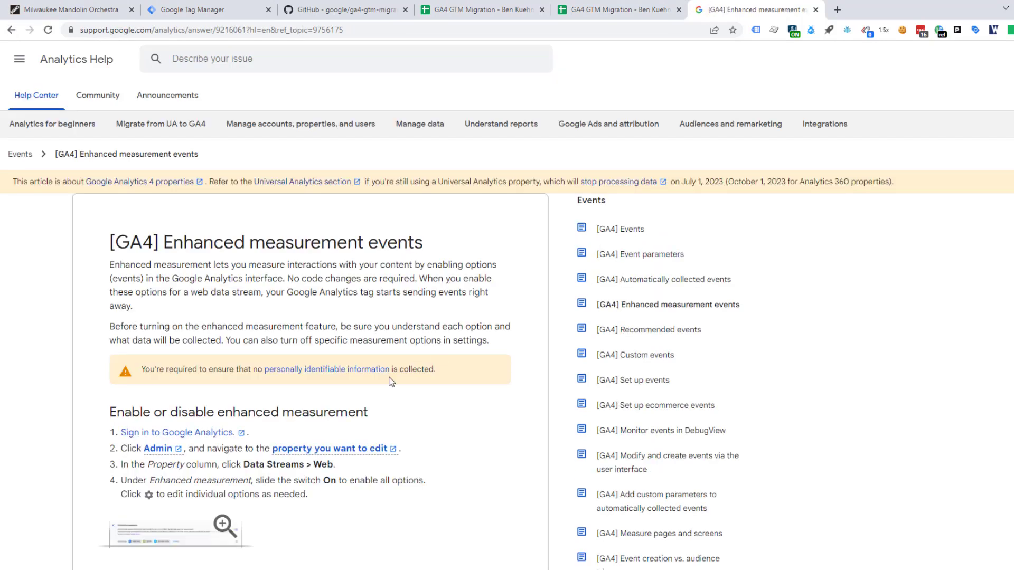
click(633, 14)
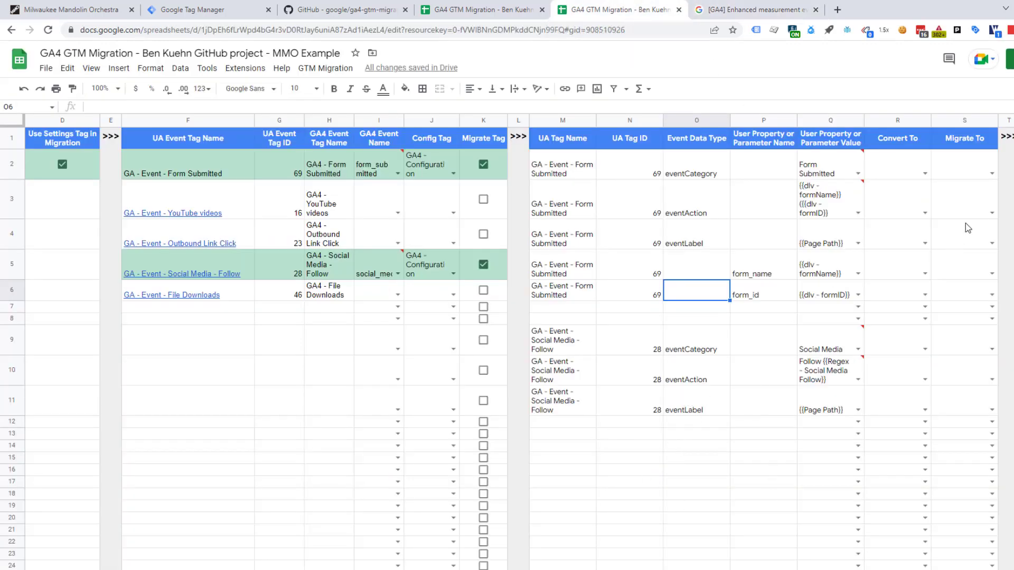
- Choose parameter in R5:R6 and Corresponding Event Tag in S5:S6 for form_name and form_id
click(925, 274)
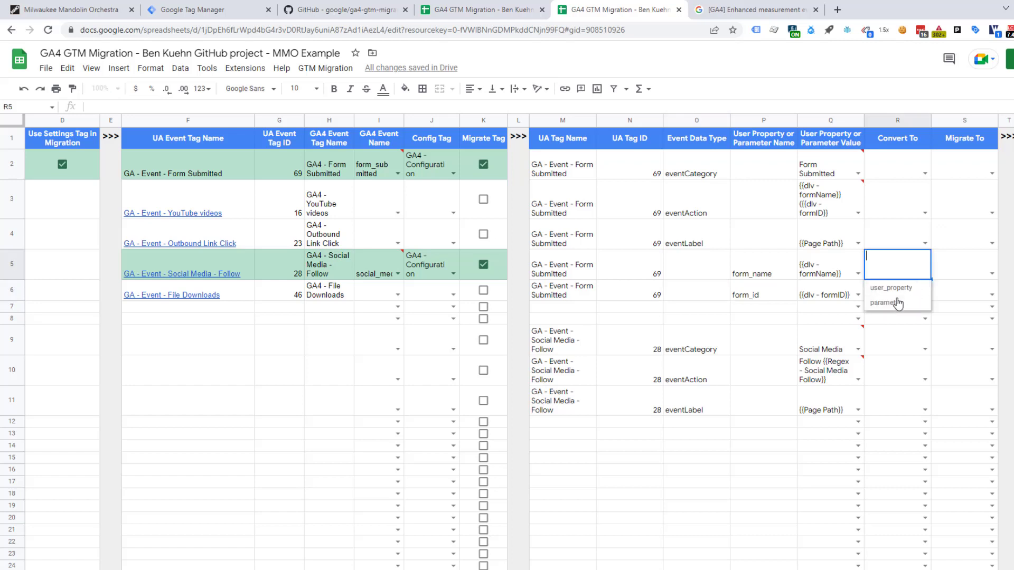
click(932, 302)
click(992, 274)
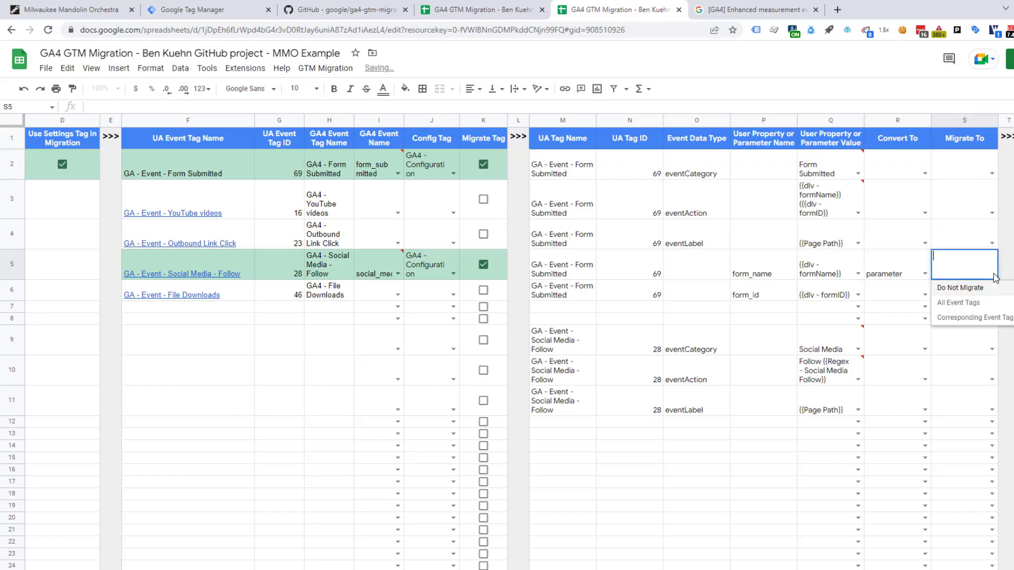
click(991, 319)
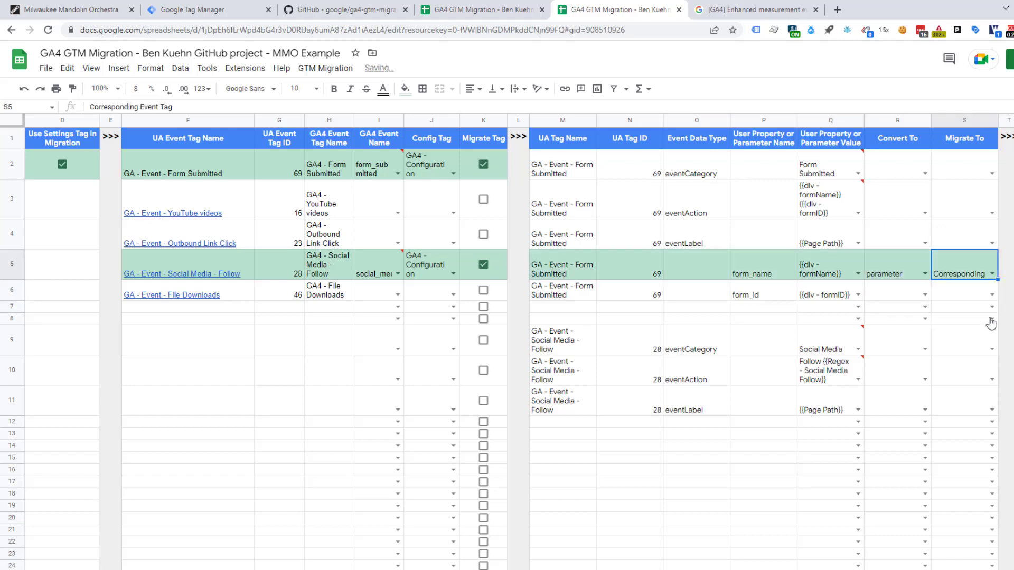
click(925, 295)
click(905, 323)
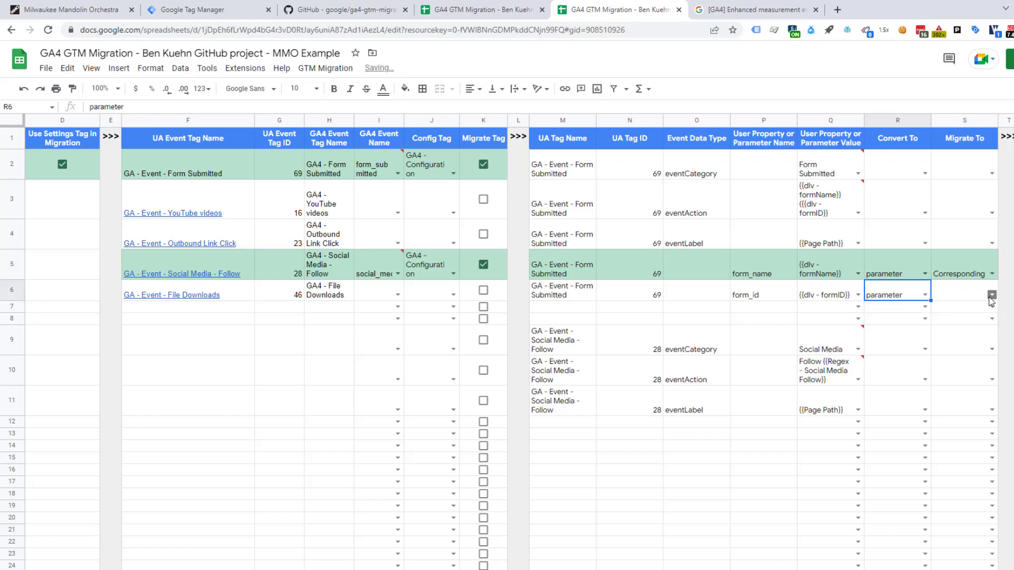
click(992, 295)
click(959, 338)
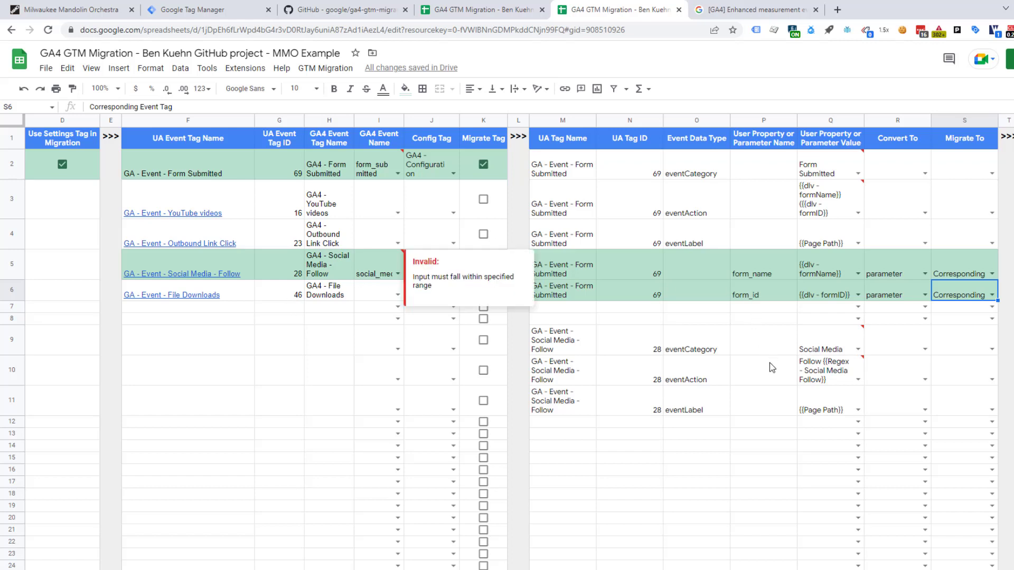
- Copy the Social Media - Follow tag name and ID from M11:N11 into M12:N13
click(550, 406)
key(shift+Right)
key(ctrl+c)
key(Down)
key(shift+Down)
key(shift+Right)
key(ctrl+v)
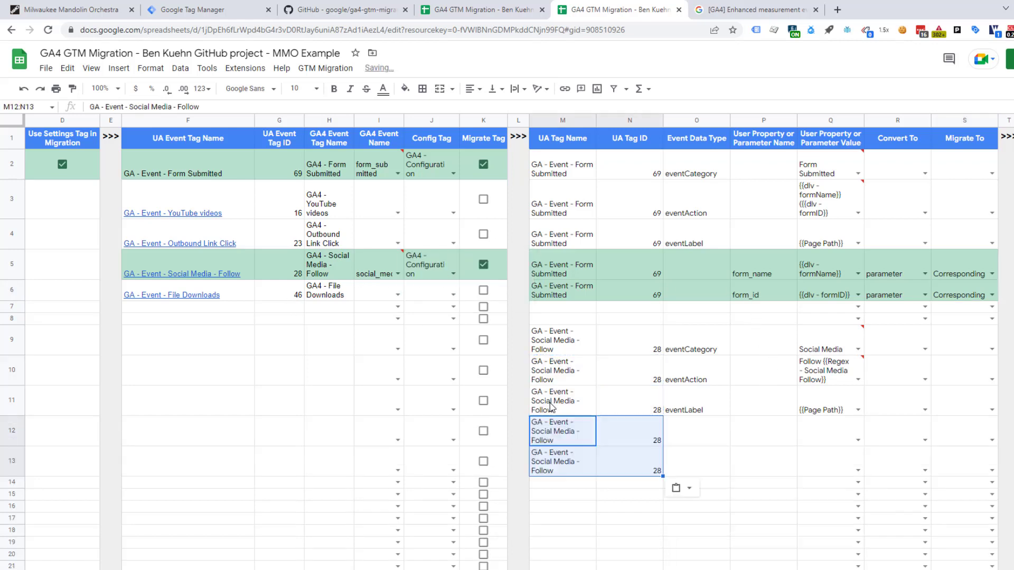
- Add parameters type = Follow and sub_type = {{Regex - Social Media Follow}} in P12:Q13
click(782, 439)
text(type)
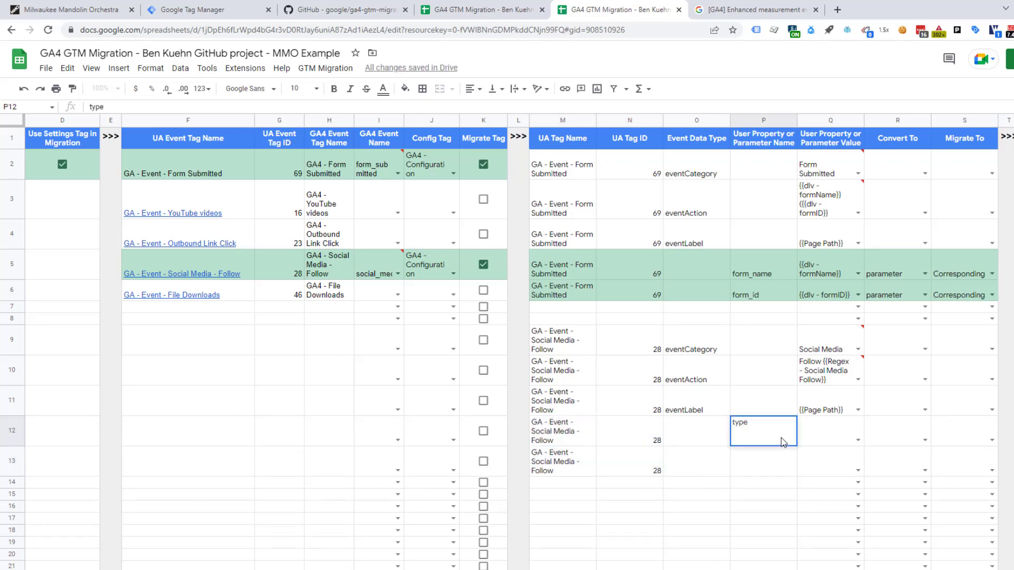
click(815, 440)
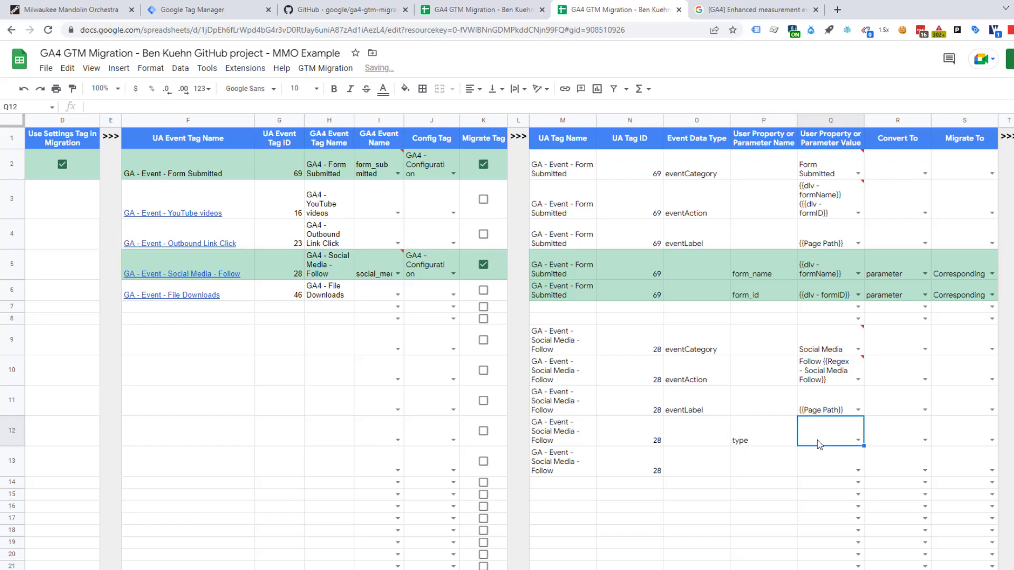
text(Follow)
click(748, 465)
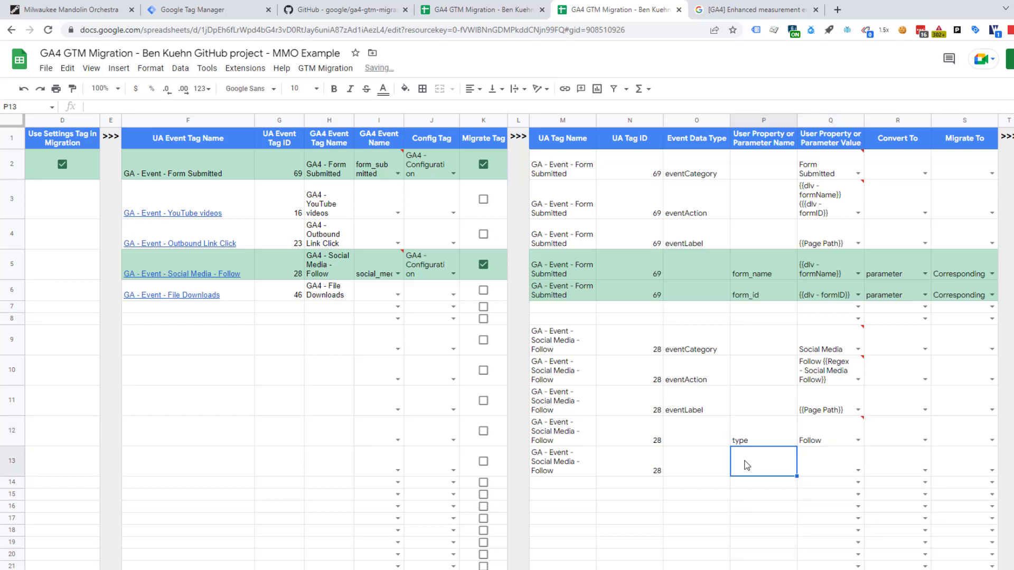
text(sub_type)
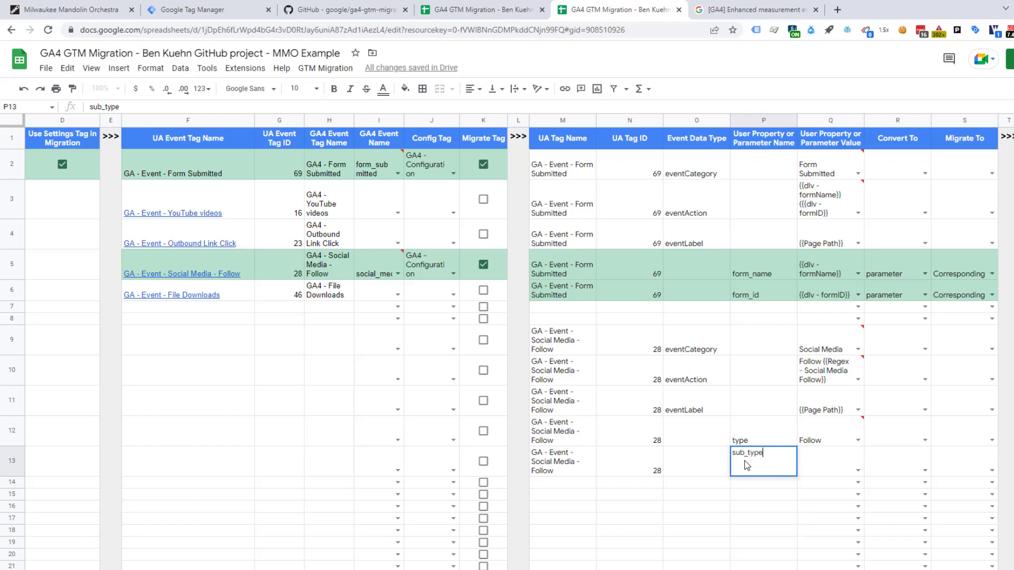
click(822, 469)
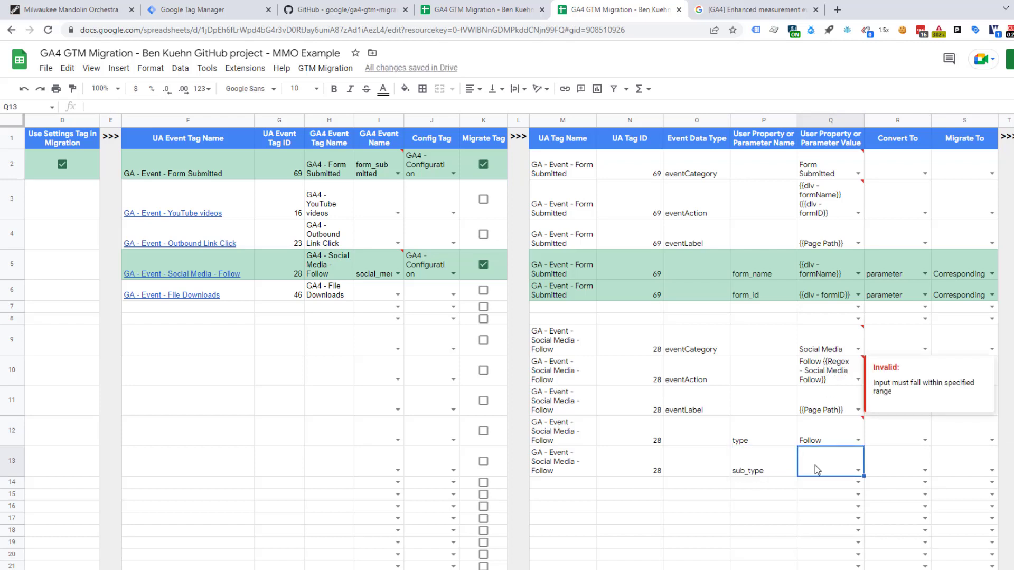
text({{Reg)
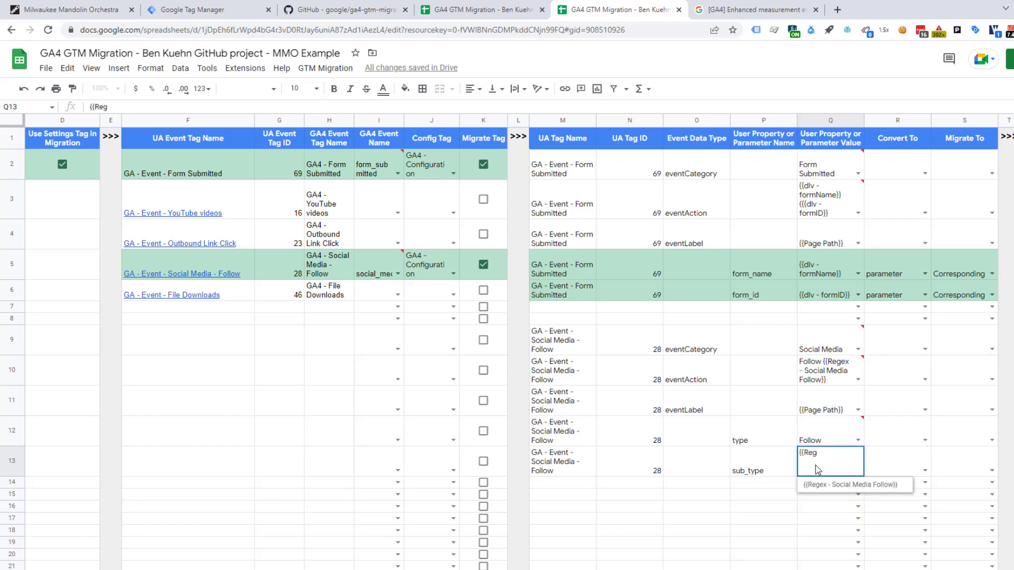
click(835, 485)
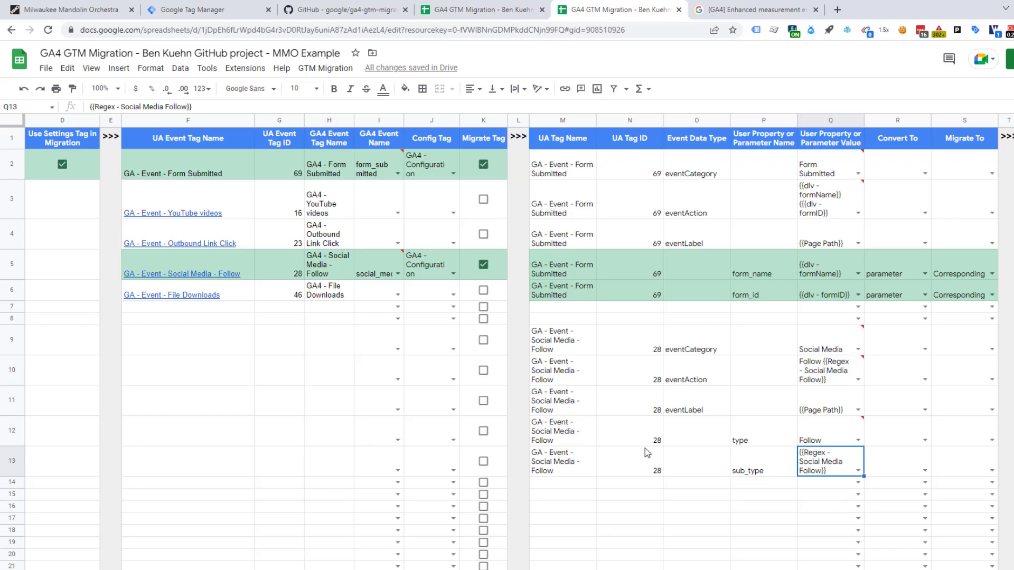
- Add a Form Submitted row 7 with parameter tag_name set to GA4 - Form Submitted
click(559, 295)
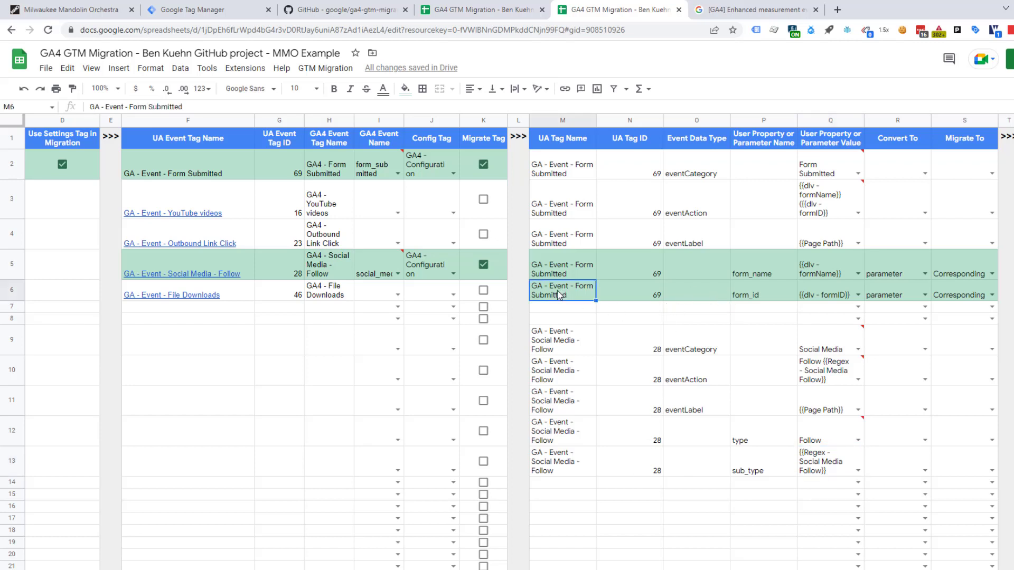
key(shift+Right)
key(ctrl+c)
click(550, 311)
key(ctrl+v)
click(767, 314)
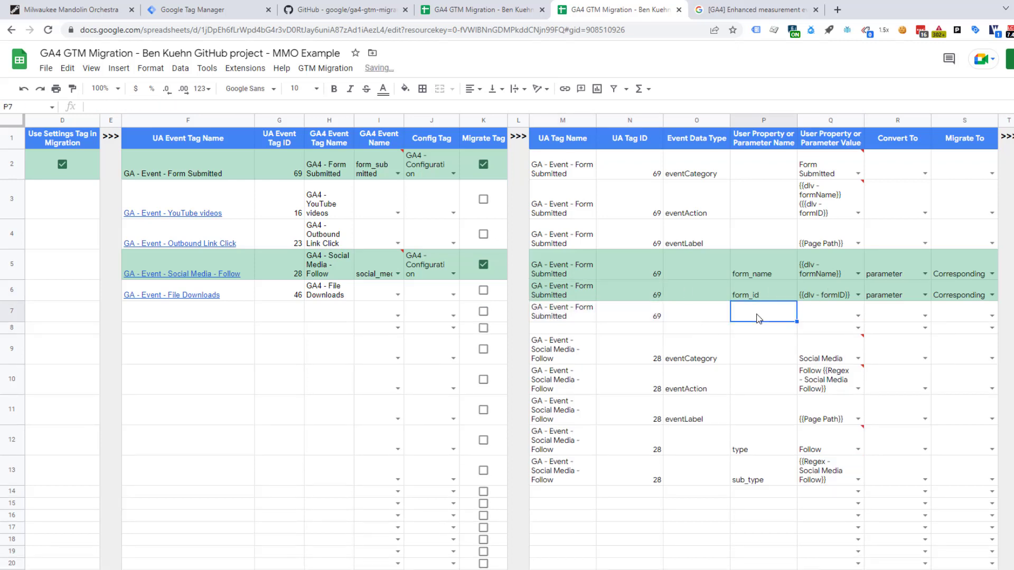
text(tag_name)
key(Tab)
click(323, 180)
key(ctrl+c)
click(833, 315)
key(ctrl+v)
- Copy row 6's parameter and Corresponding settings into row 7
click(896, 298)
key(shift+Right)
key(ctrl+c)
key(Down)
key(ctrl+v)
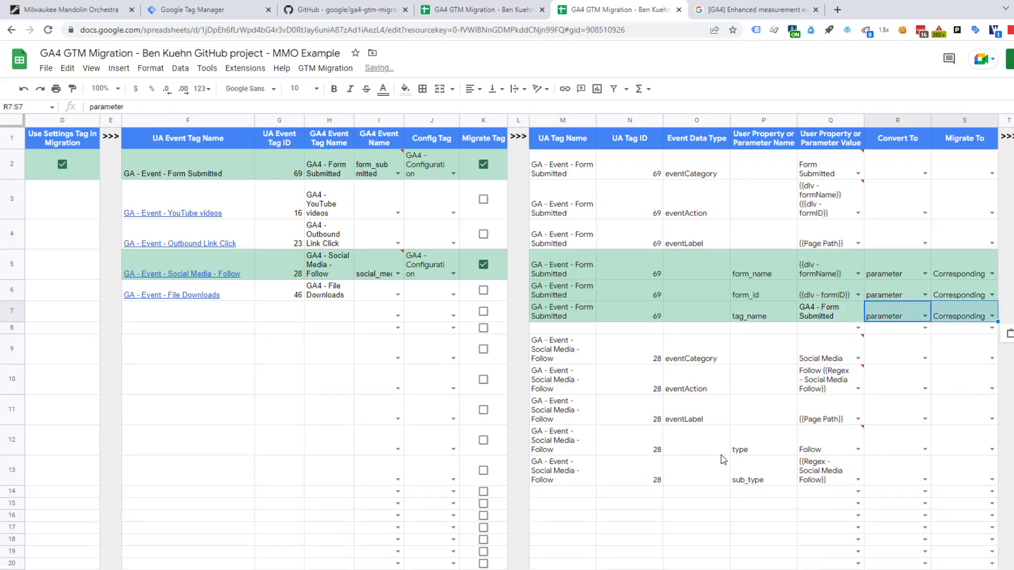
- Add a Social Media - Follow row 14 with tag_name set to GA4 - Social Media - Follow
click(757, 317)
click(763, 500)
key(ctrl+v)
click(546, 466)
key(shift+Right)
key(ctrl+c)
key(Down)
key(ctrl+v)
click(816, 507)
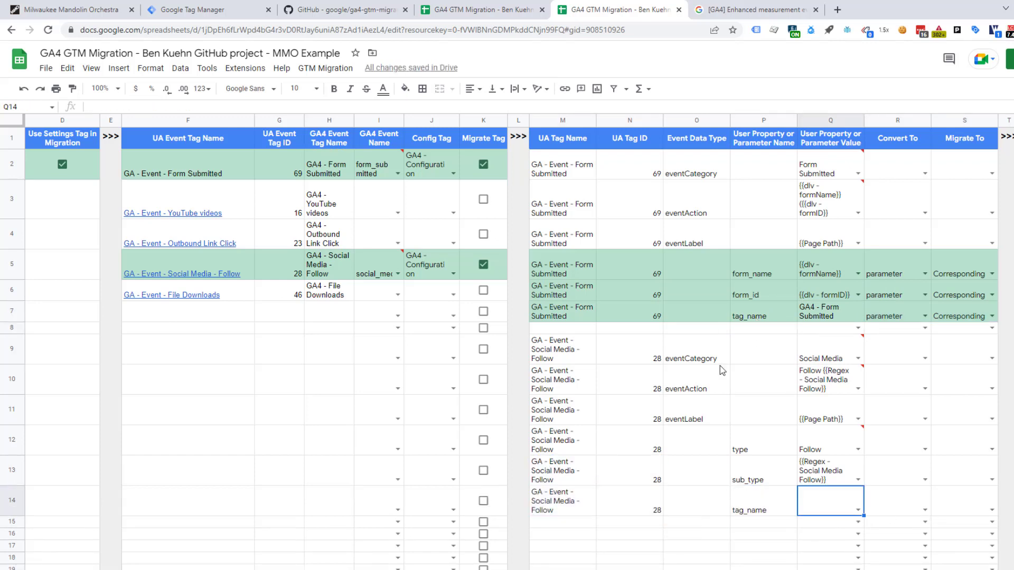
click(338, 269)
key(ctrl+c)
click(813, 512)
key(ctrl+v)
- Set row 14 to parameter and Corresponding, and fill those settings up to rows 12–13
click(925, 510)
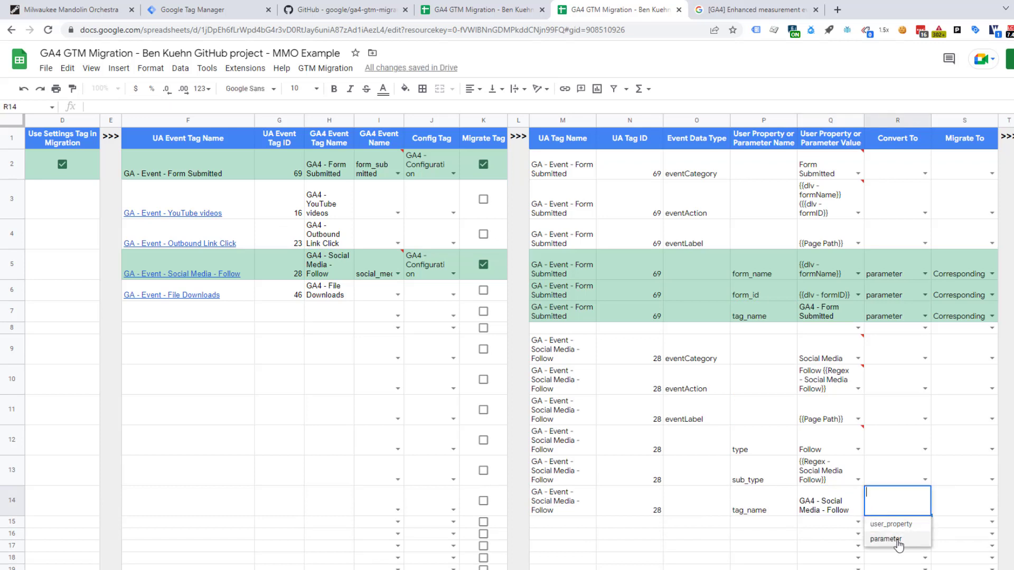
click(887, 539)
click(992, 510)
click(972, 555)
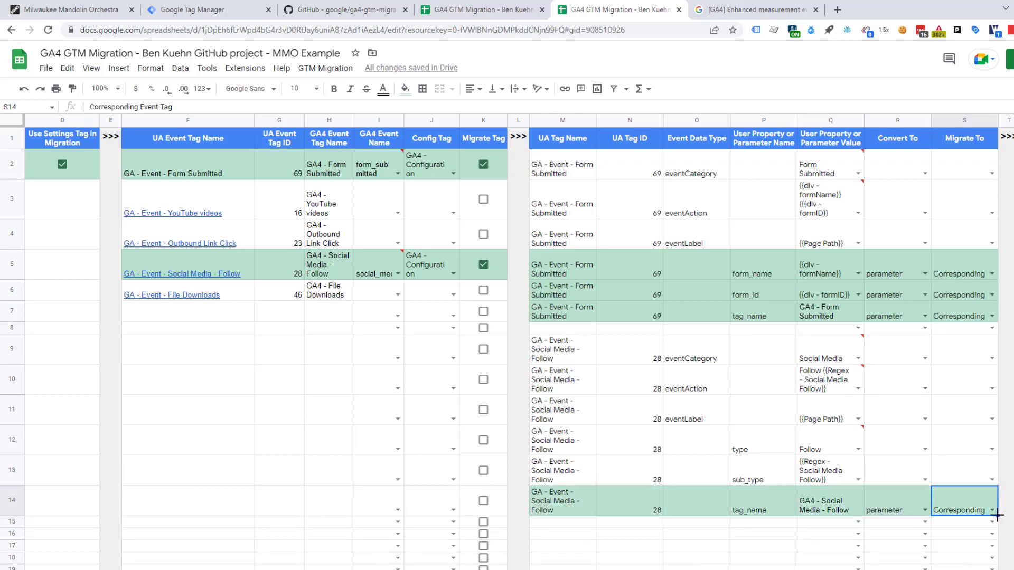
drag(898, 504, 993, 449)
click(727, 550)
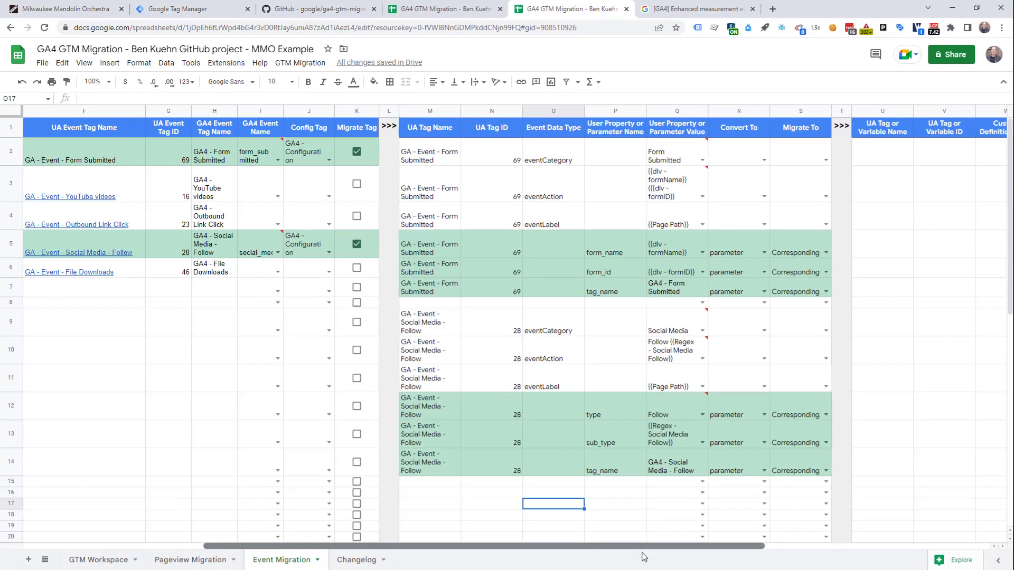
- Run the Event Migration 'List Custom Definitions' function to fill in the UA custom dimensions
drag(637, 545, 676, 544)
click(300, 63)
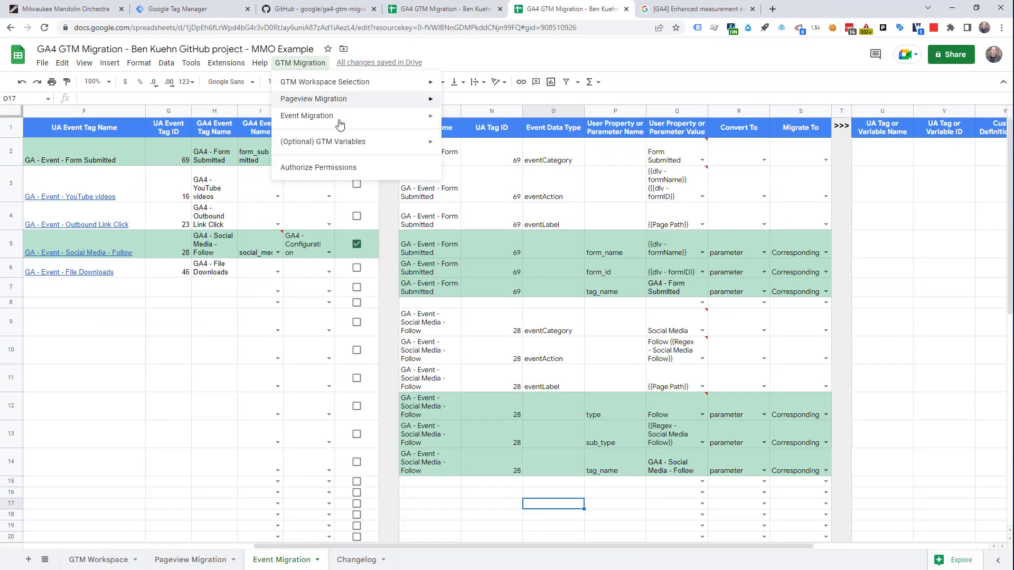
mouse_move(339, 121)
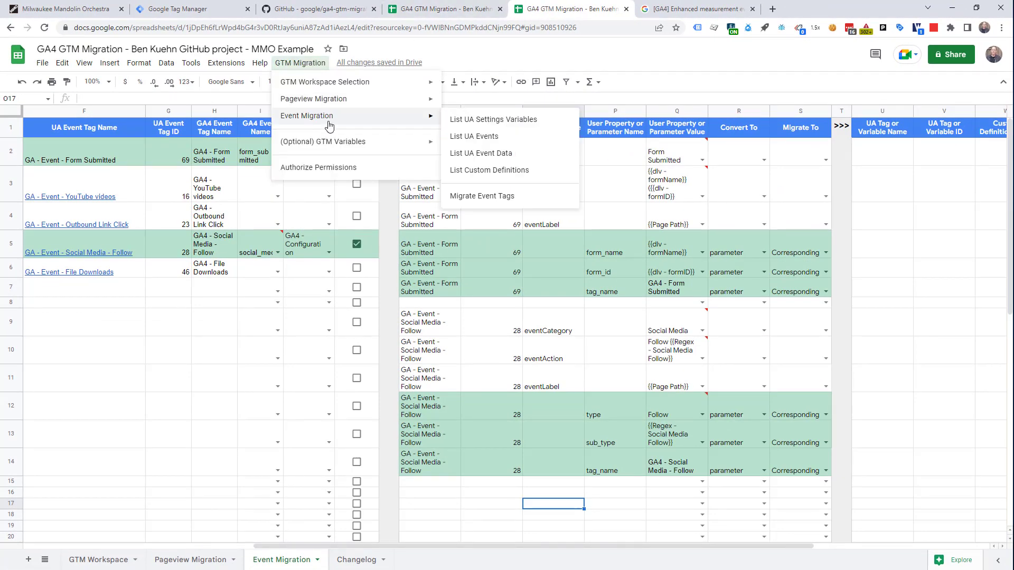
click(494, 176)
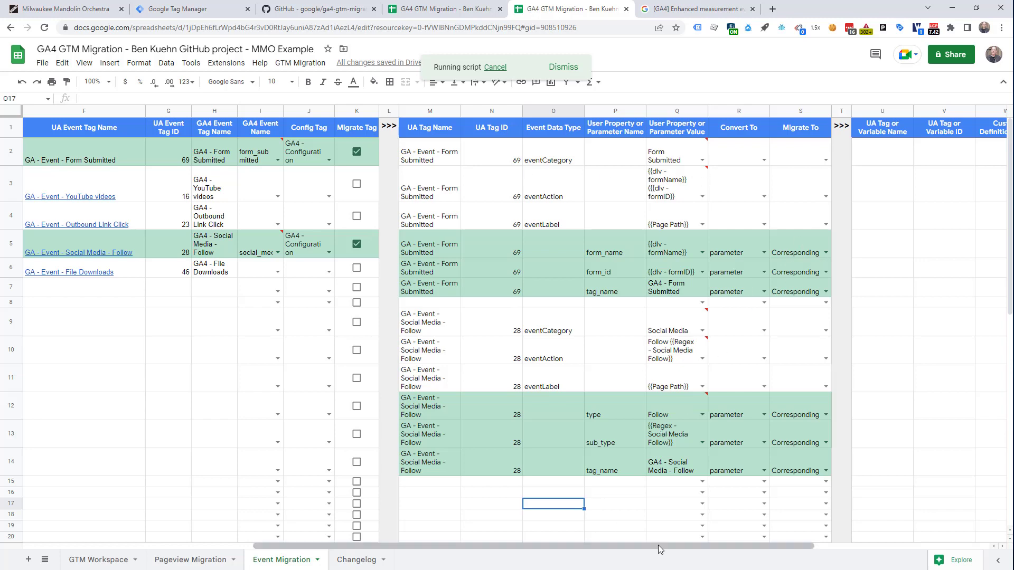
- Map row 3's dimension to parameter hit_timestamp, migrating it to All Event Tags
drag(705, 545, 873, 544)
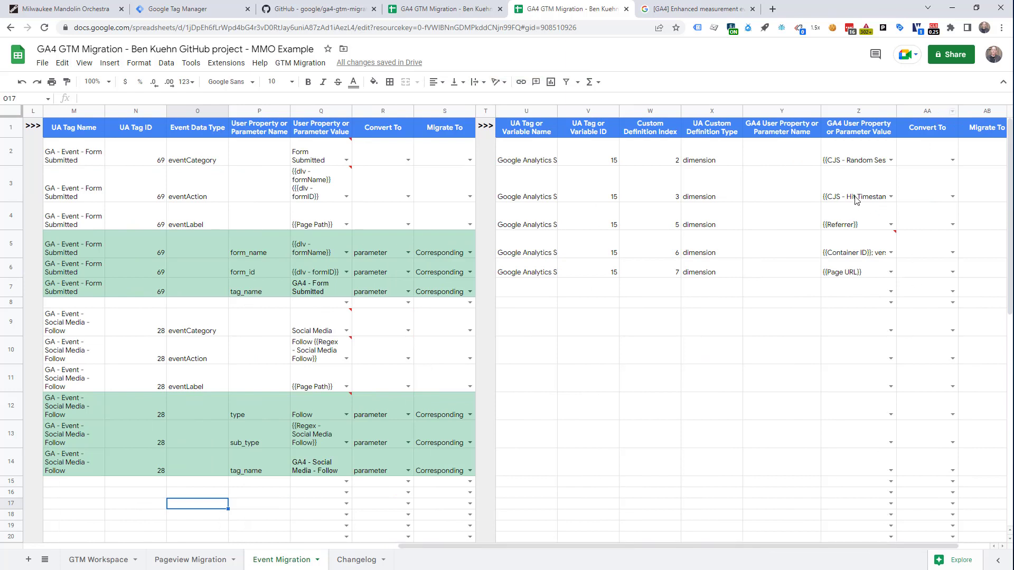
click(771, 197)
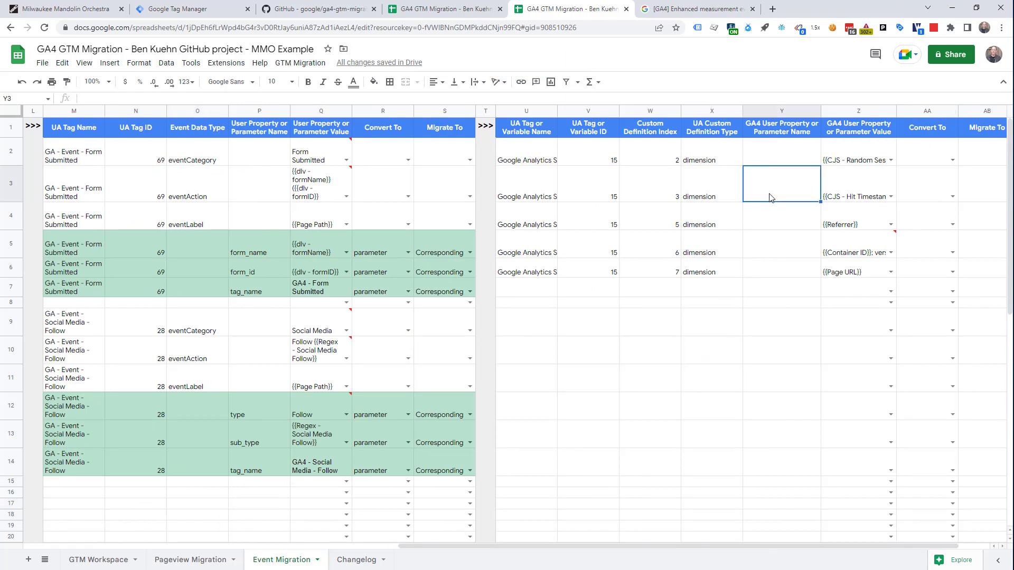
text(h)
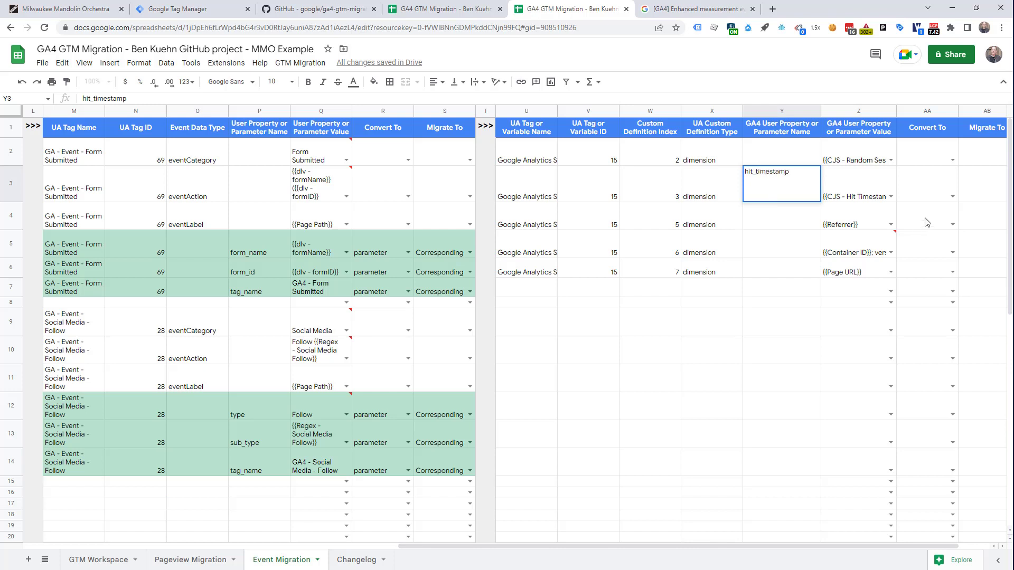
text(it_timestamp)
click(953, 197)
click(930, 226)
click(986, 192)
key(Return)
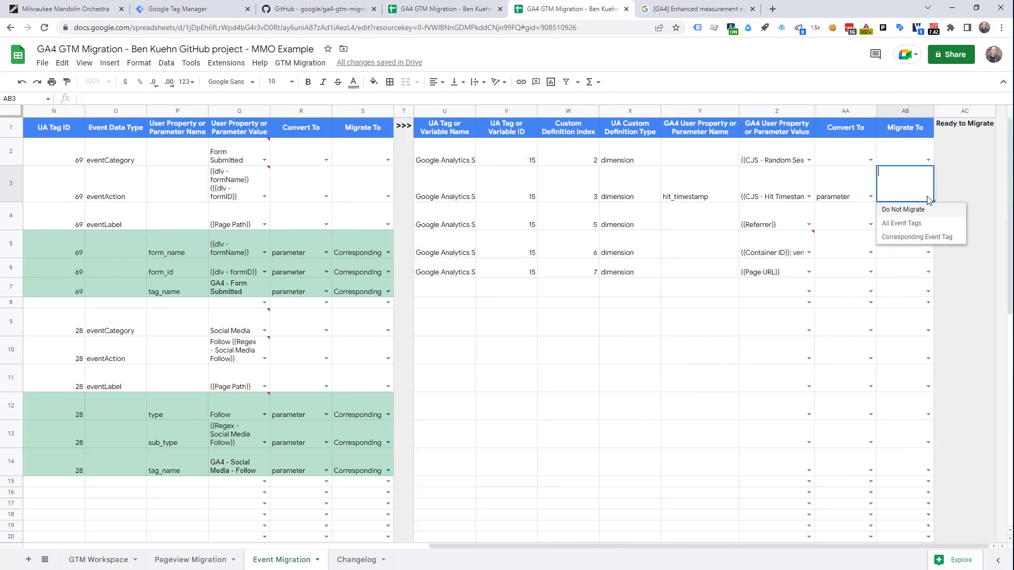
click(907, 224)
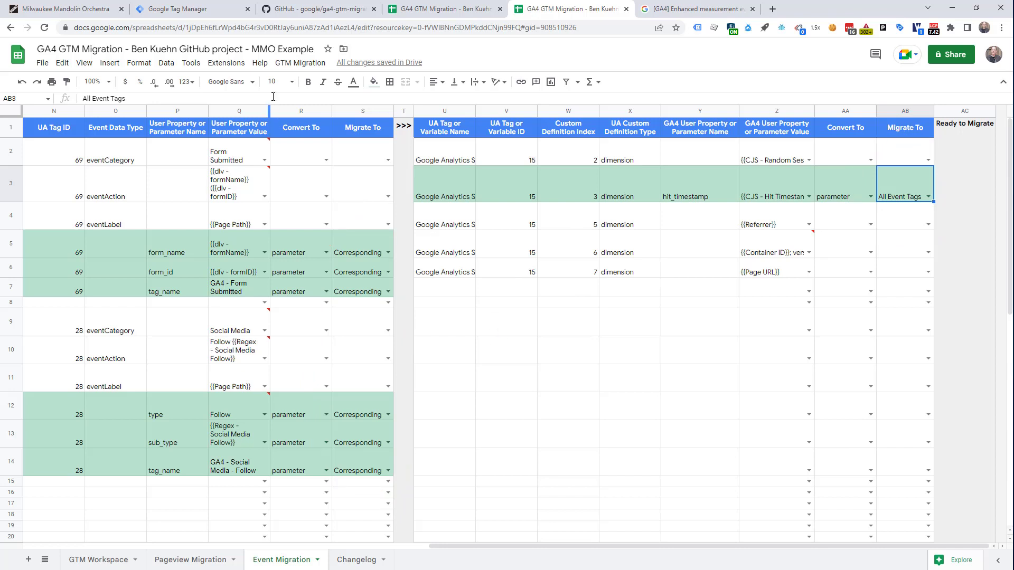
- Run Migrate Event Tags and answer Yes to allow usage measurement
click(299, 63)
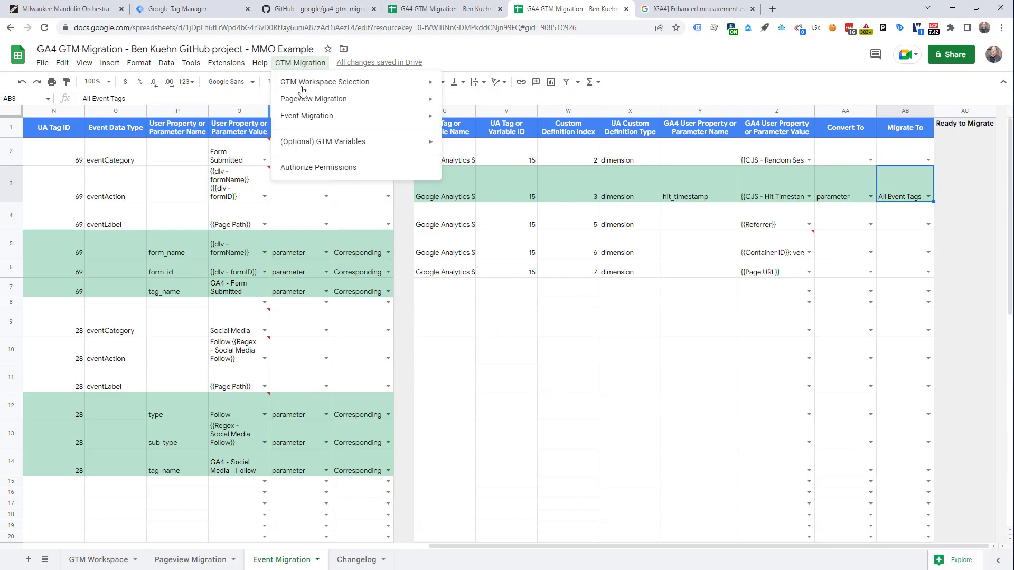
mouse_move(313, 118)
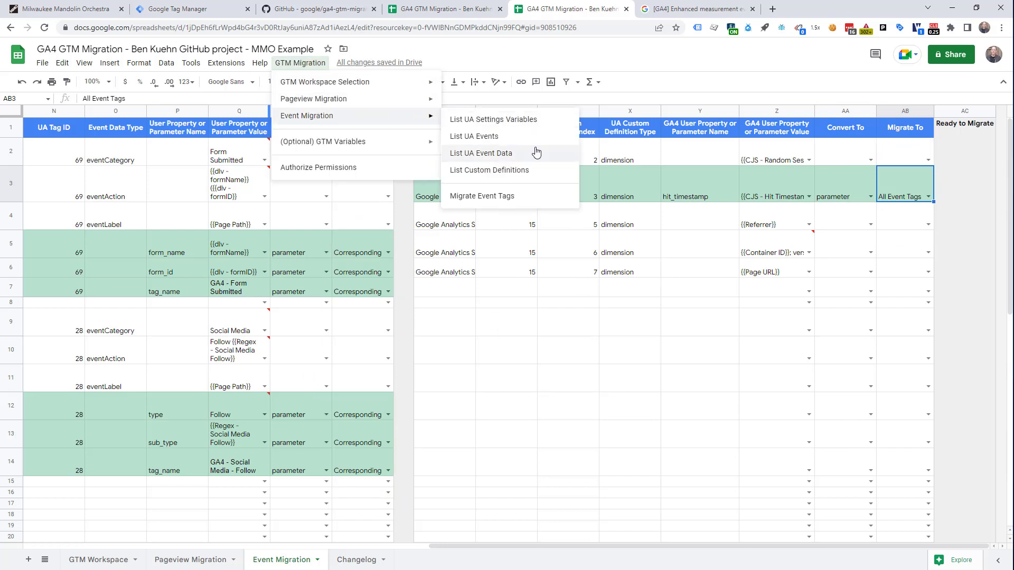
click(505, 196)
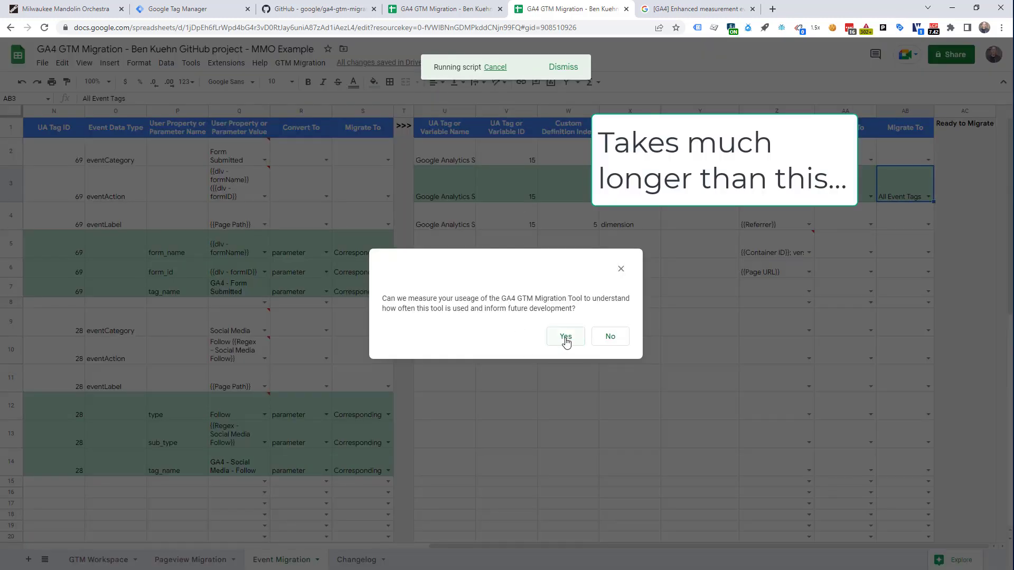
click(565, 339)
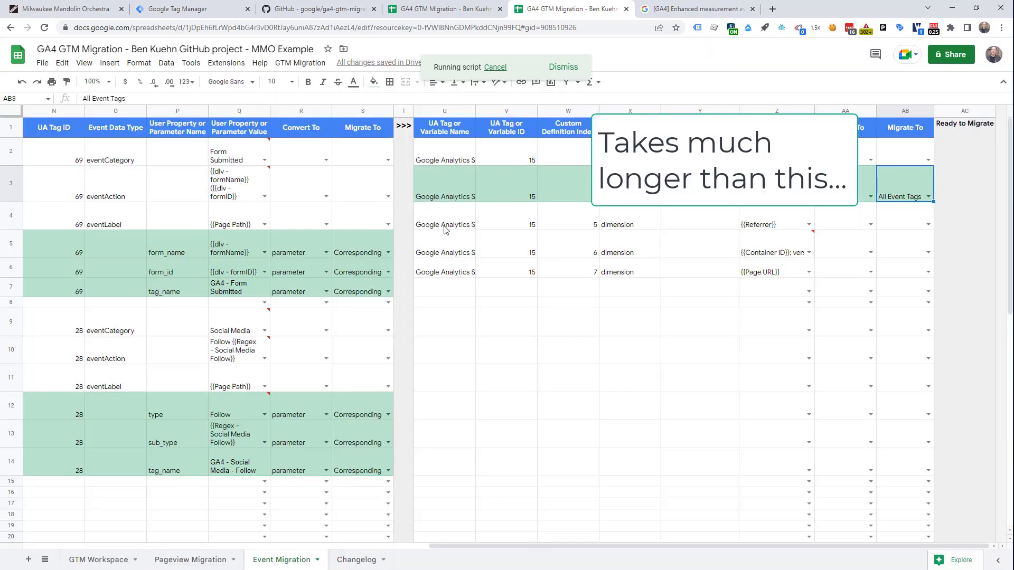
- Open the migrated GA4 - Form Submitted tag in the Tag Manager workspace to review its parameters
click(217, 12)
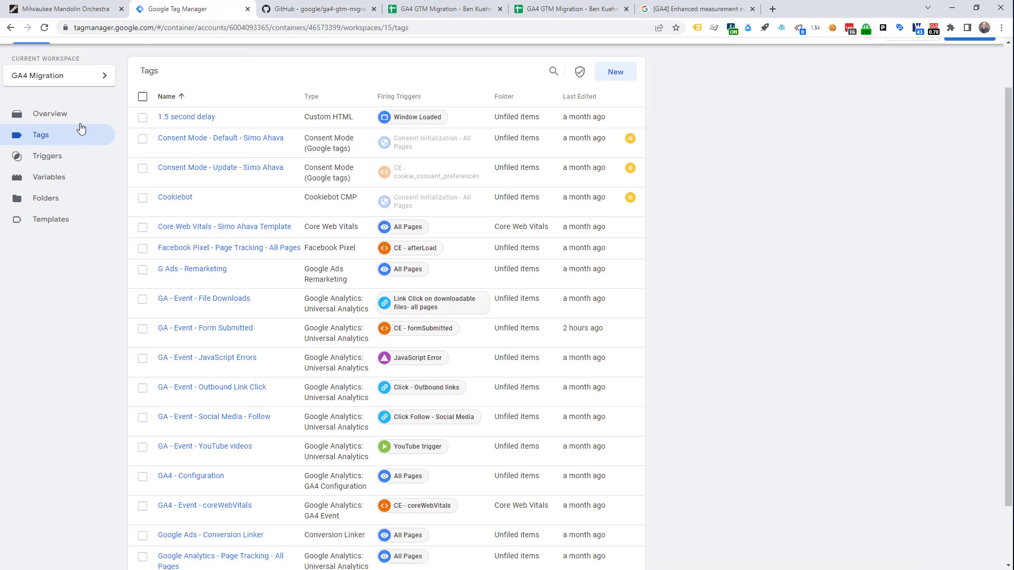
click(50, 114)
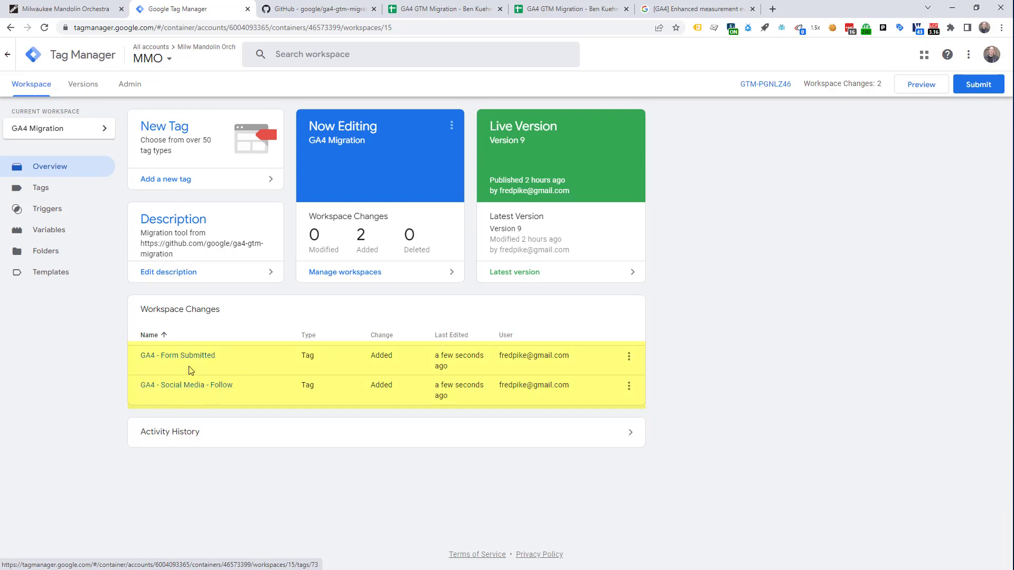
click(187, 357)
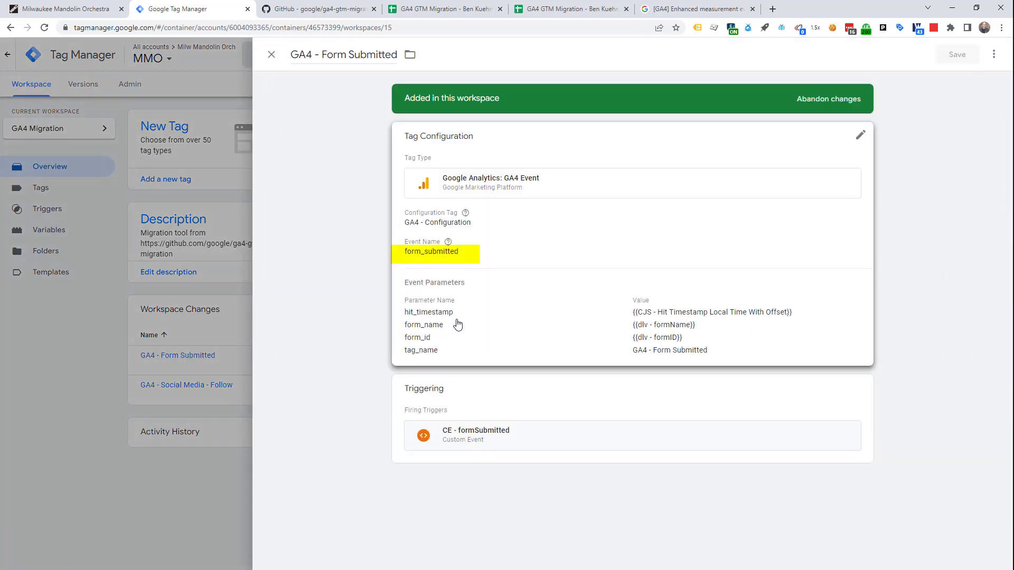
click(571, 9)
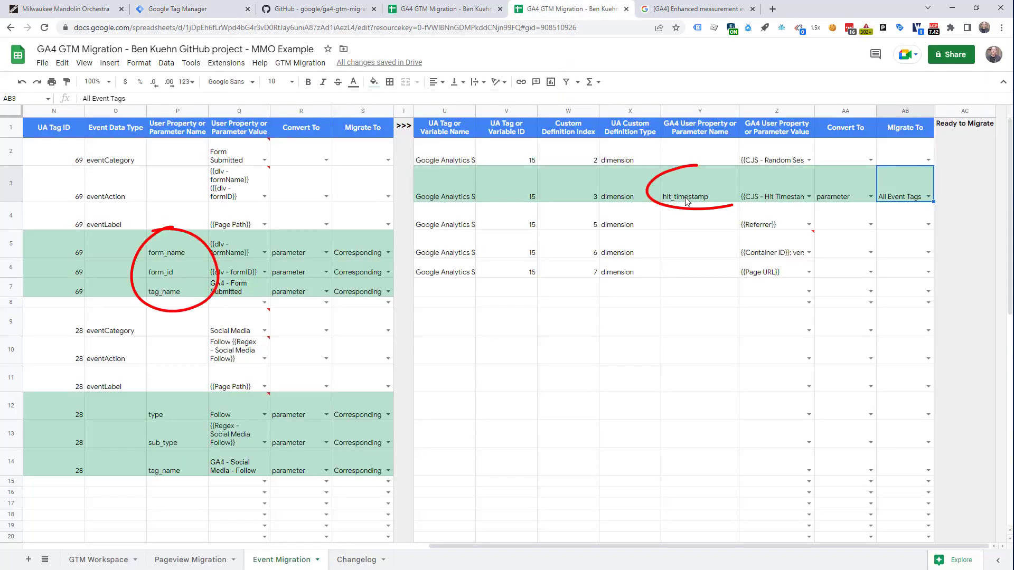
click(219, 11)
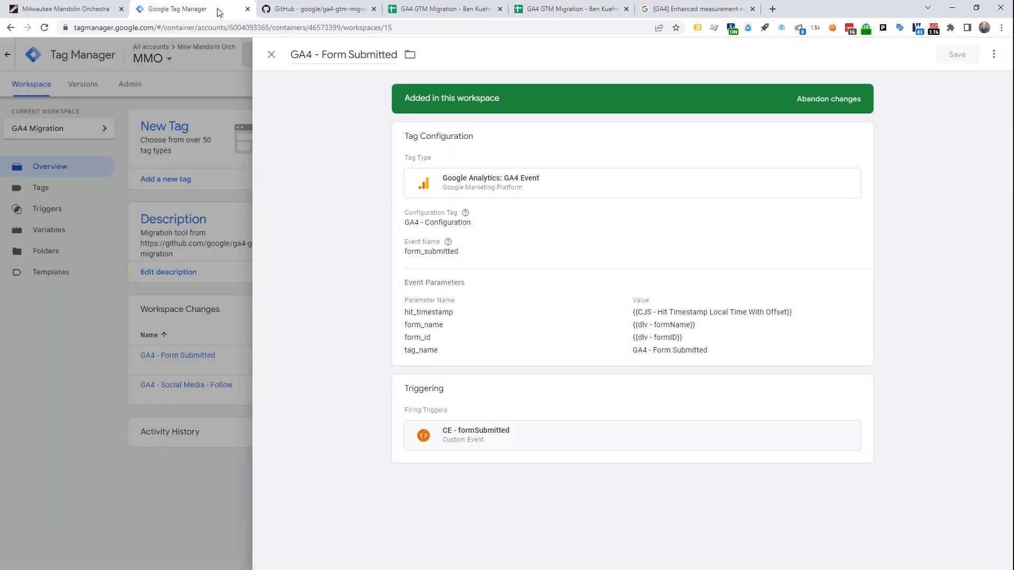
- Close the tag panel and rerun Migrate Event Tags from the Event Migration menu
click(271, 53)
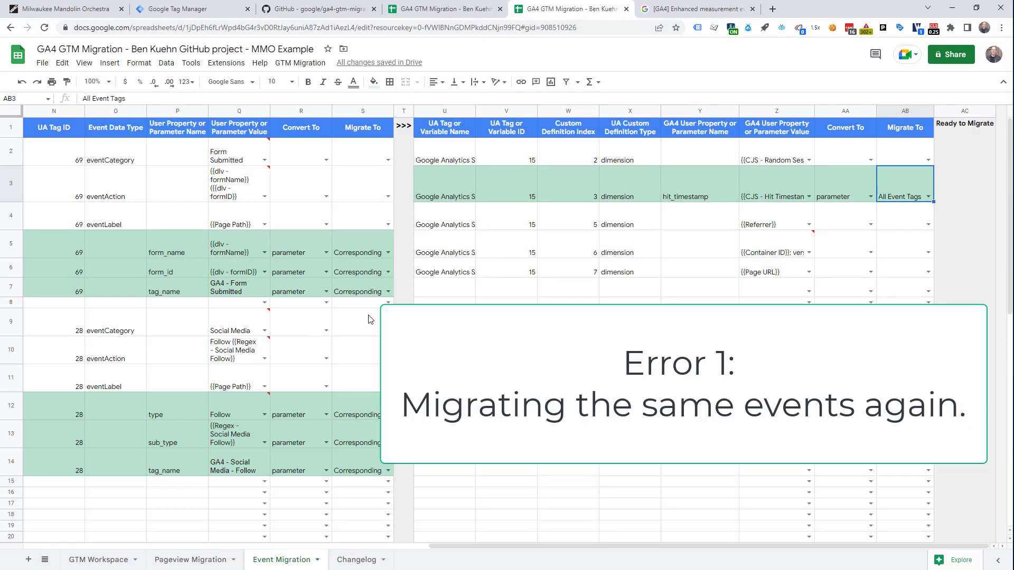
click(310, 65)
mouse_move(338, 116)
click(486, 197)
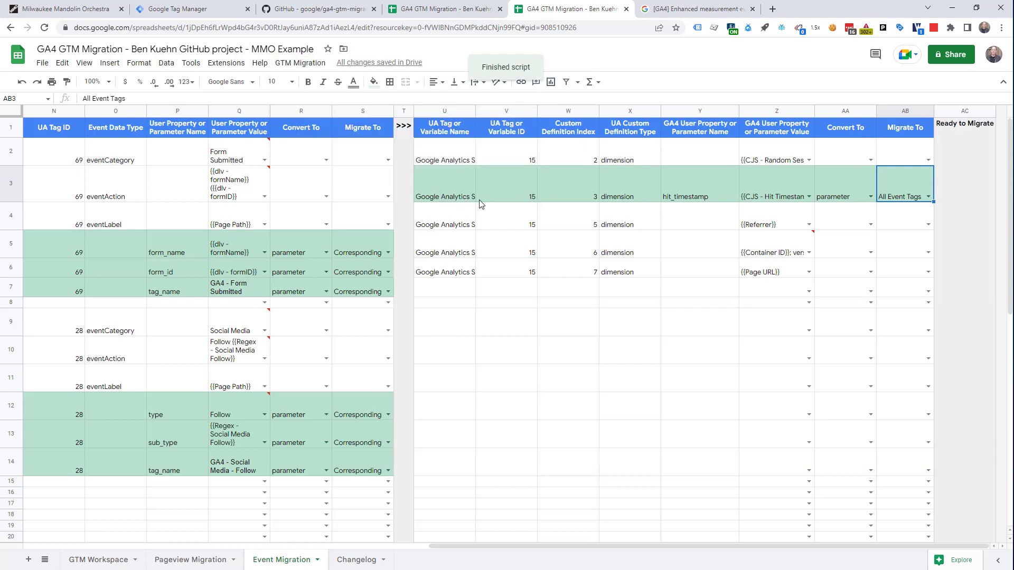
- Reload the workspace, run the event tag migration once more, and reload to show the duplicates
click(221, 11)
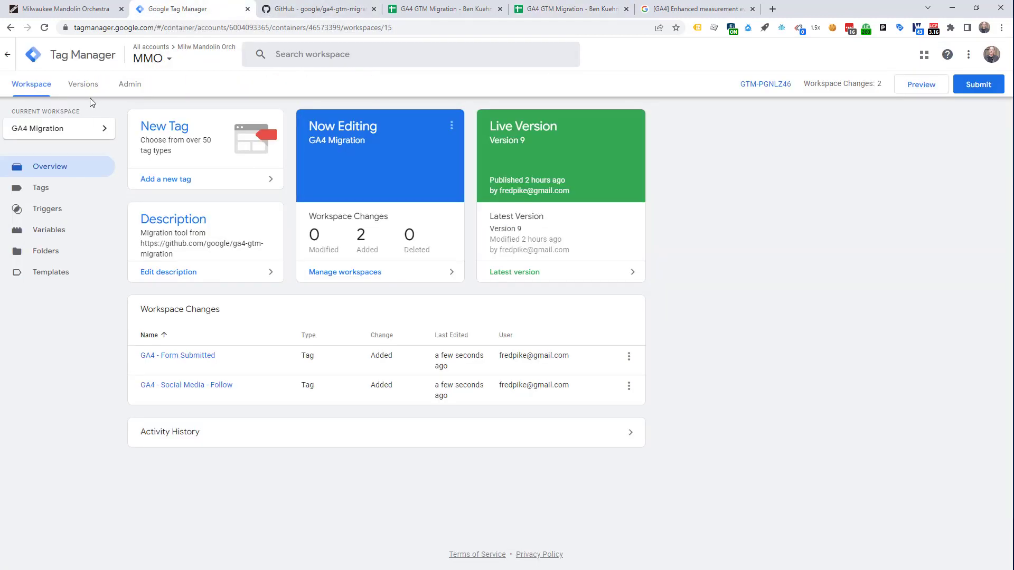
click(44, 28)
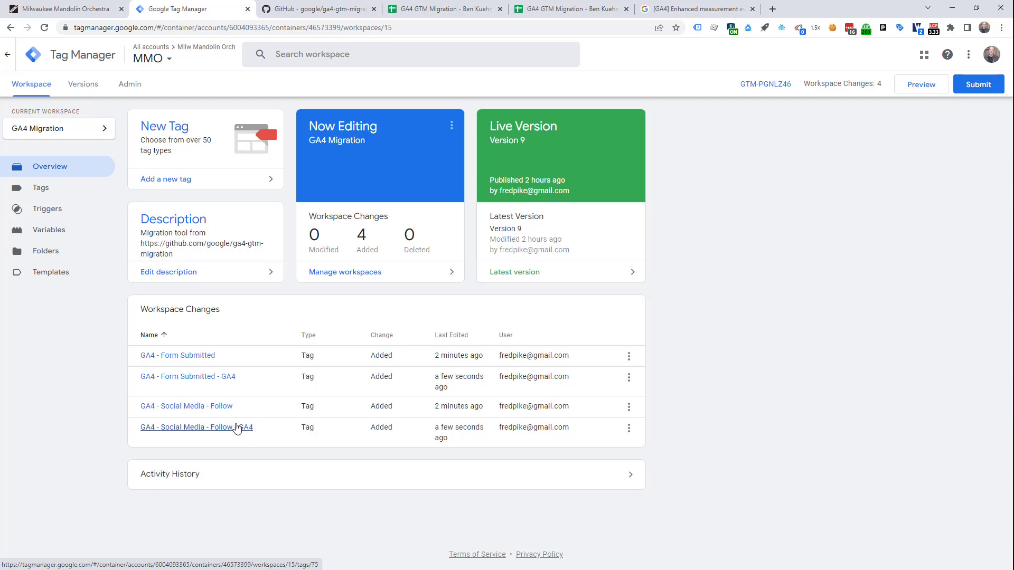
click(578, 9)
click(300, 63)
click(480, 195)
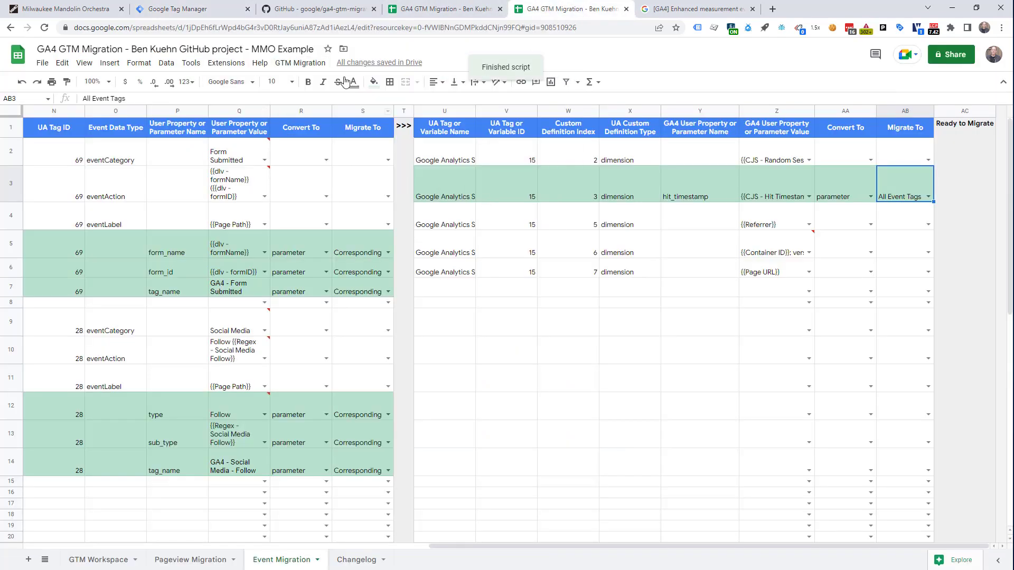
click(219, 10)
click(44, 27)
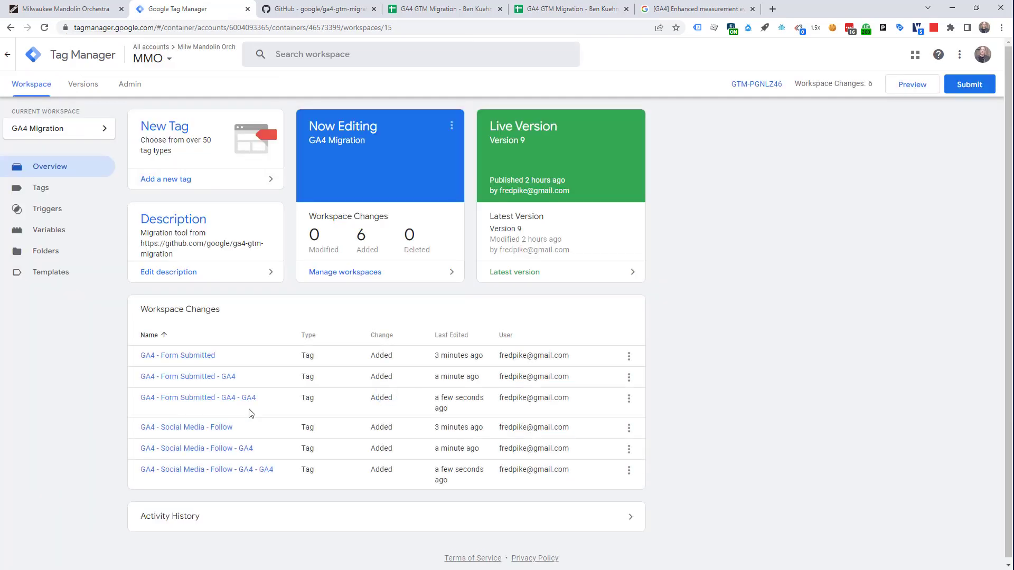
- Abandon the four duplicate '- GA4' tag changes, leaving only the two original tags
click(629, 379)
click(607, 398)
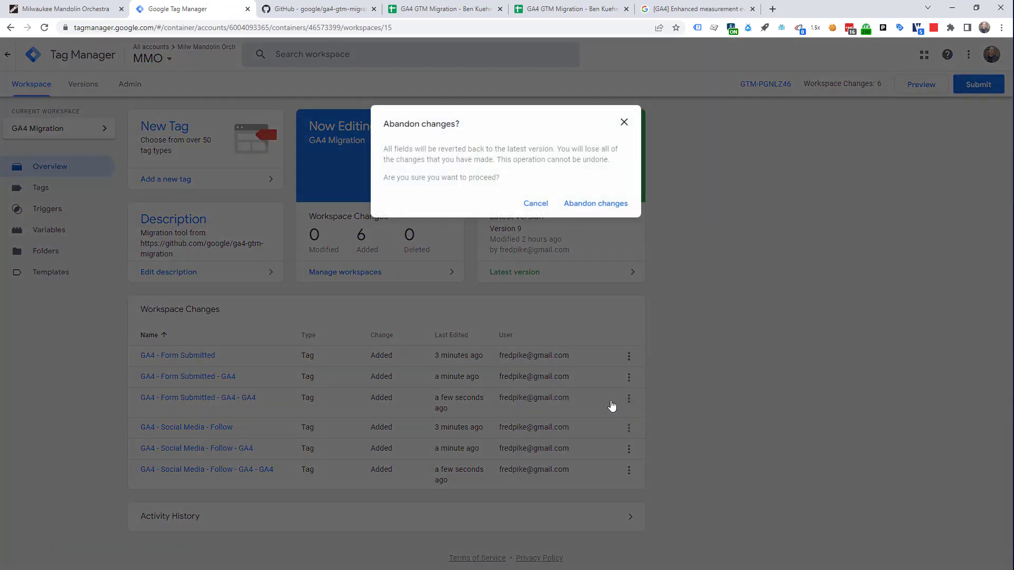
click(607, 204)
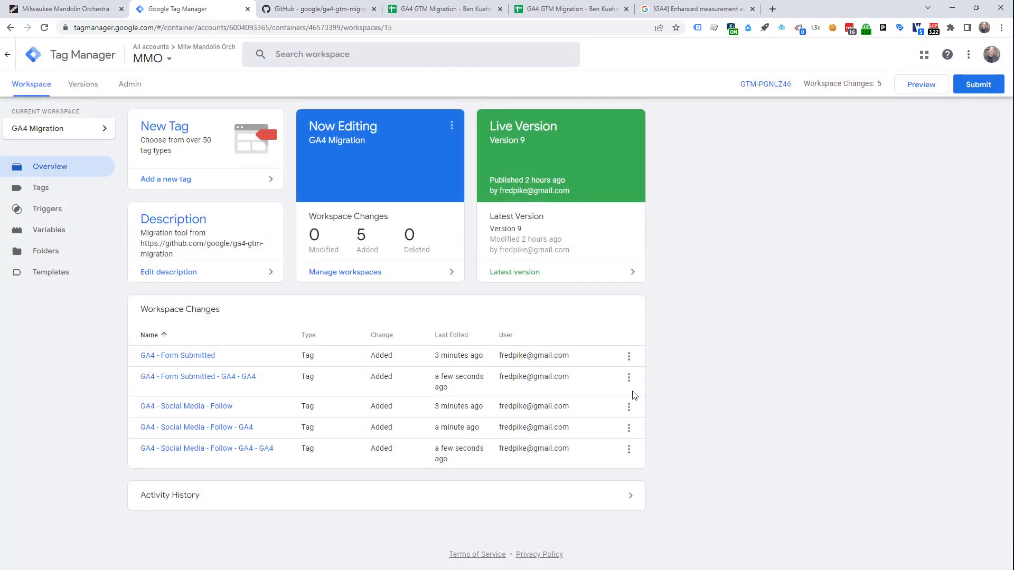
click(629, 378)
click(607, 398)
click(596, 204)
click(628, 398)
click(606, 420)
click(596, 204)
click(629, 398)
click(606, 420)
click(596, 203)
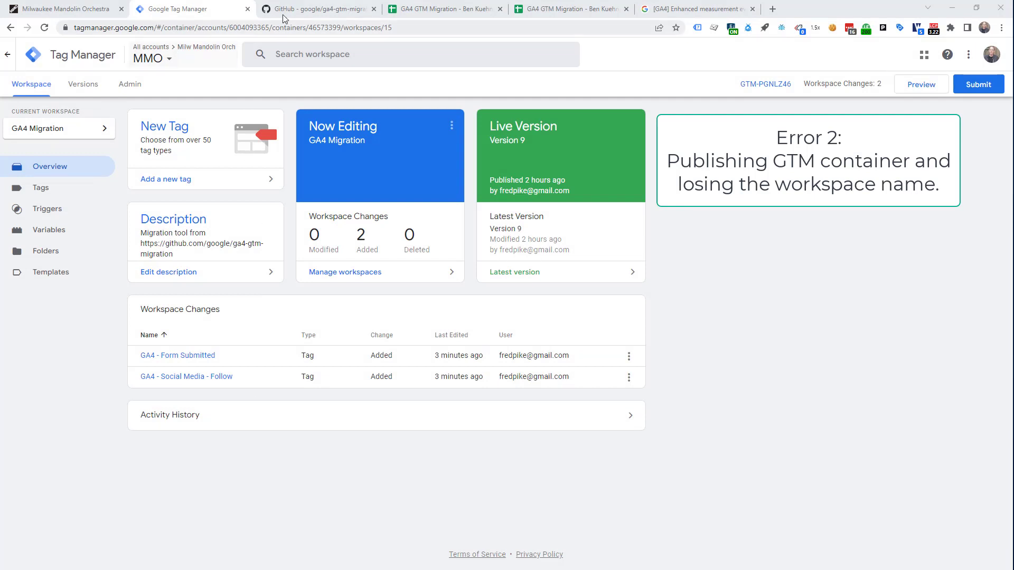
- Submit and publish the workspace as a new container version named GA4 Migration
click(998, 88)
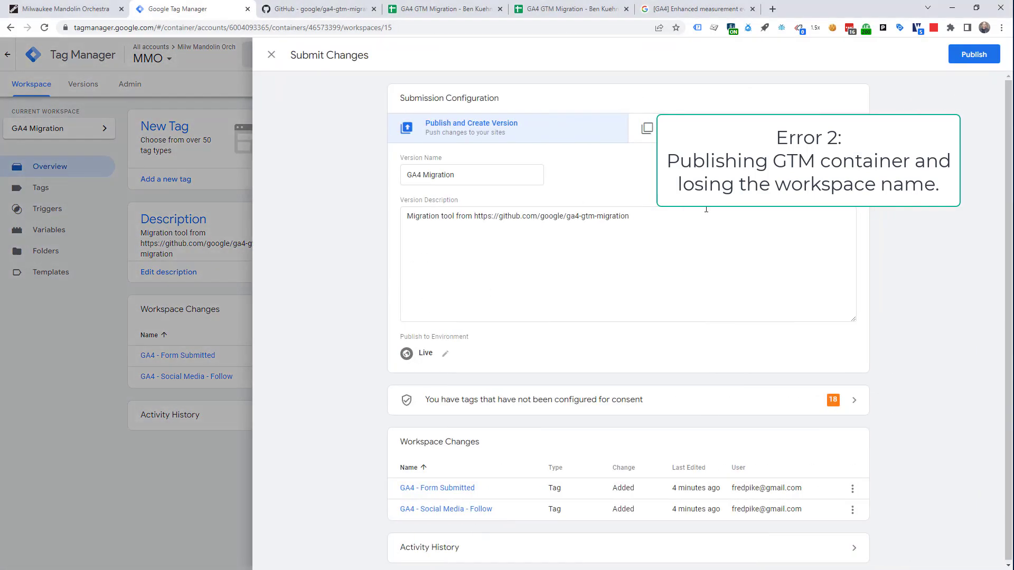
click(975, 54)
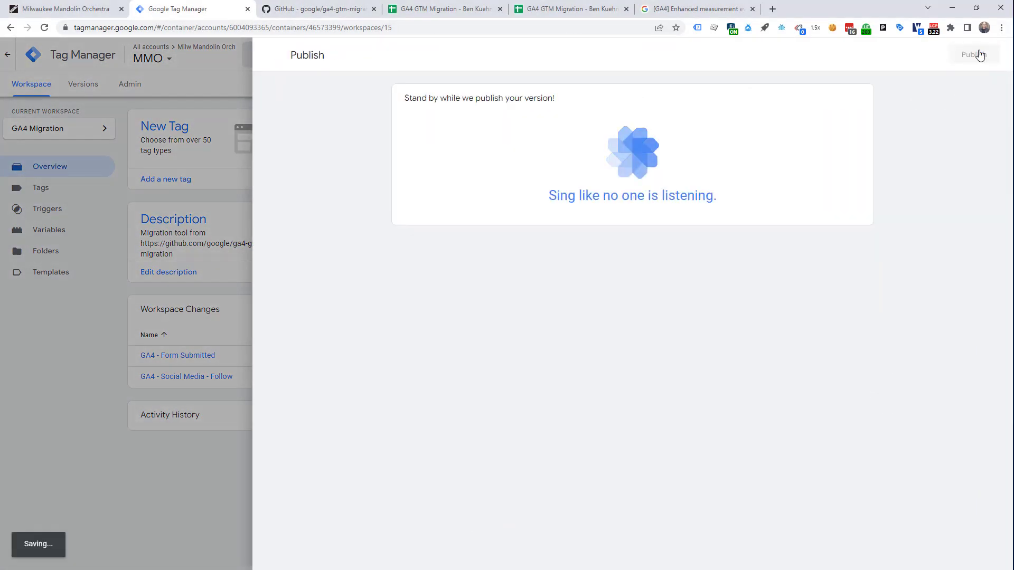
click(569, 11)
drag(467, 546, 750, 550)
click(745, 322)
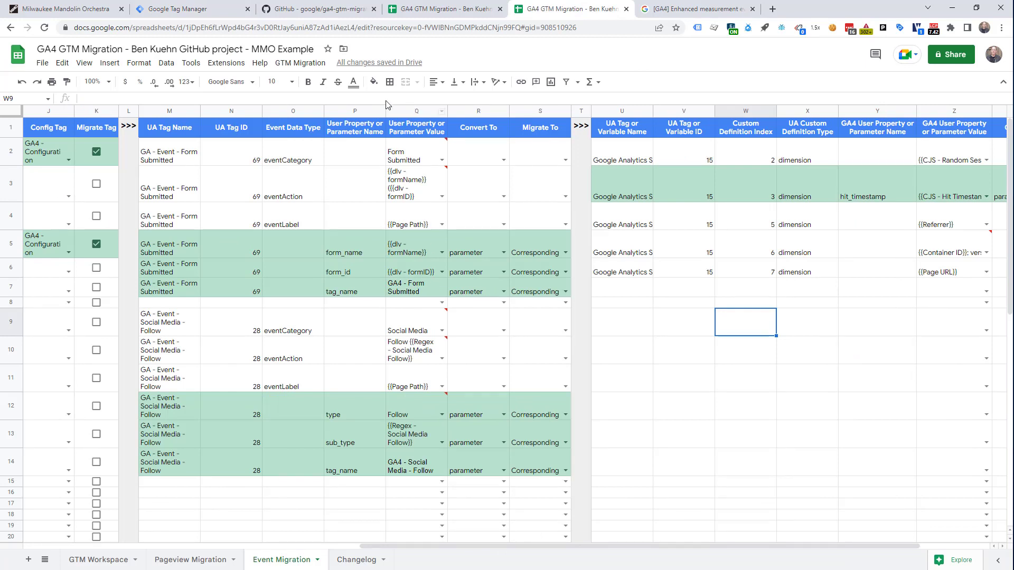
- Rerun Migrate Event Tags, which now fails with the containerId TypeError
click(300, 63)
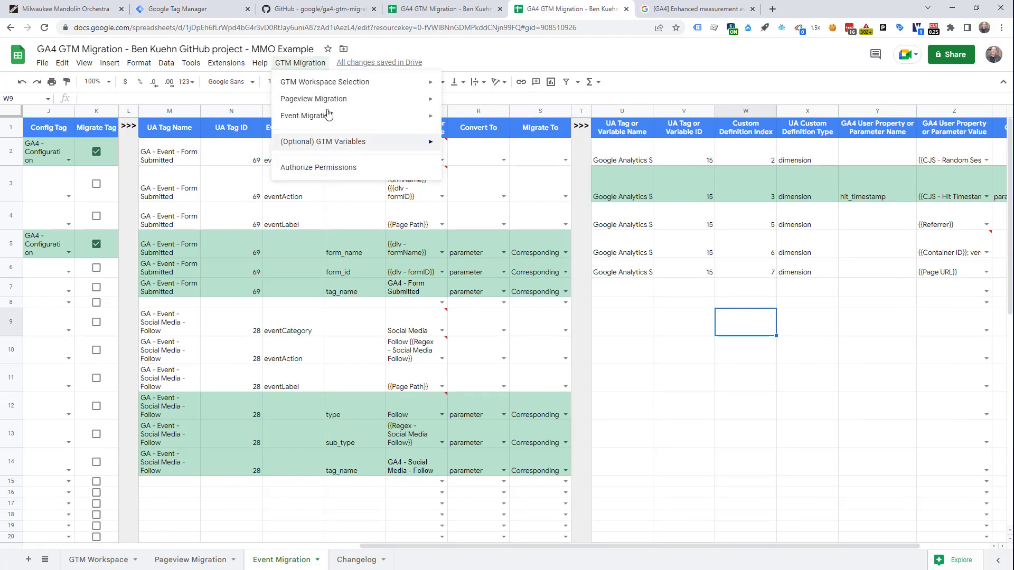
mouse_move(328, 115)
click(495, 196)
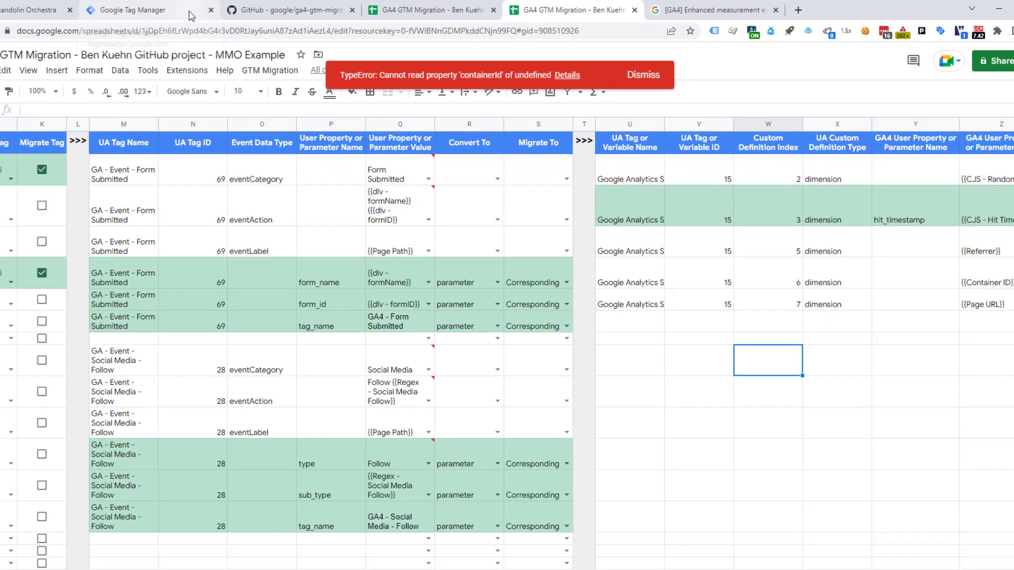
- View the Tag Manager Workspaces list to confirm only Default Workspace remains, then close it
click(74, 13)
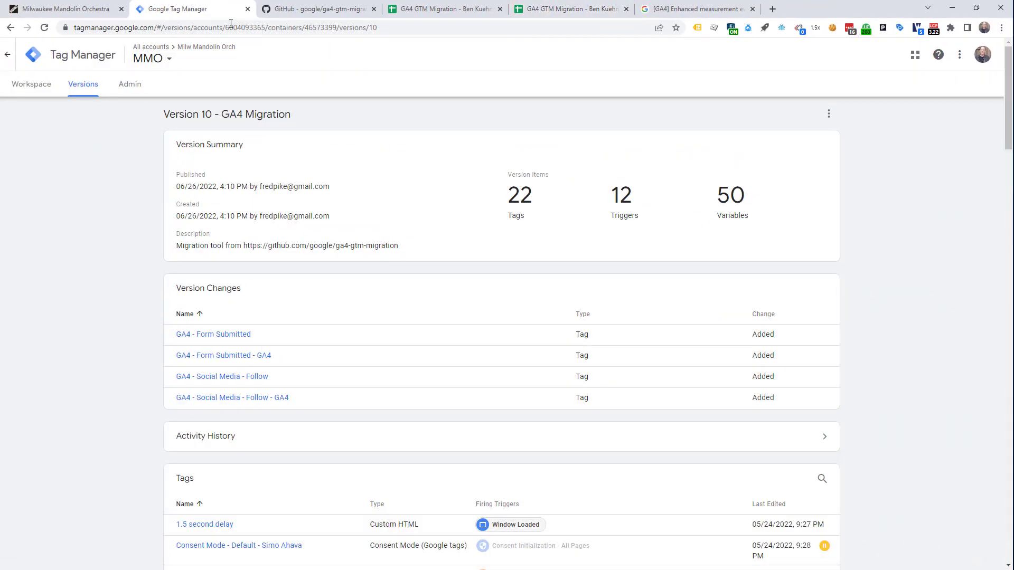
click(30, 86)
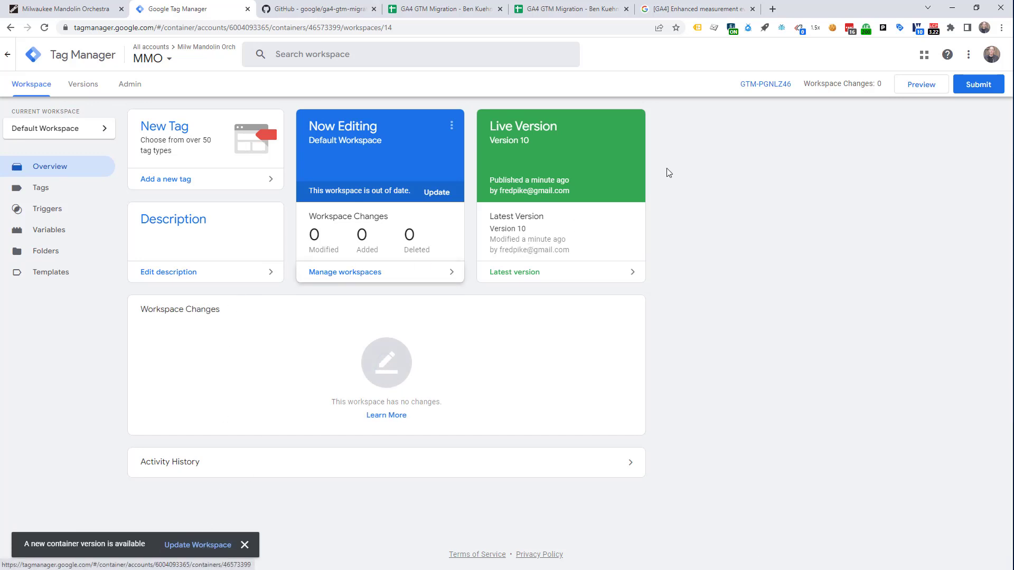
click(52, 132)
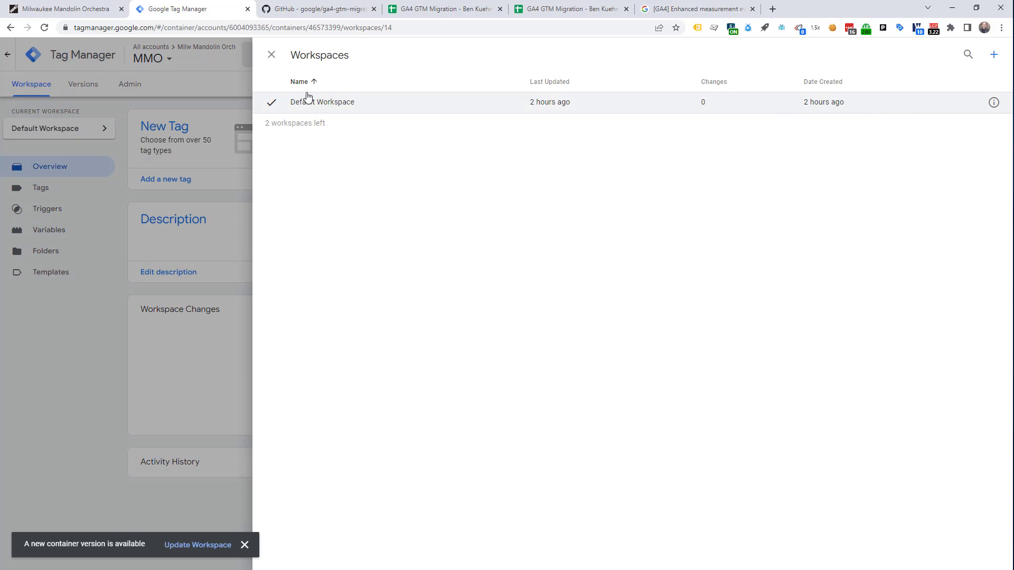
click(272, 55)
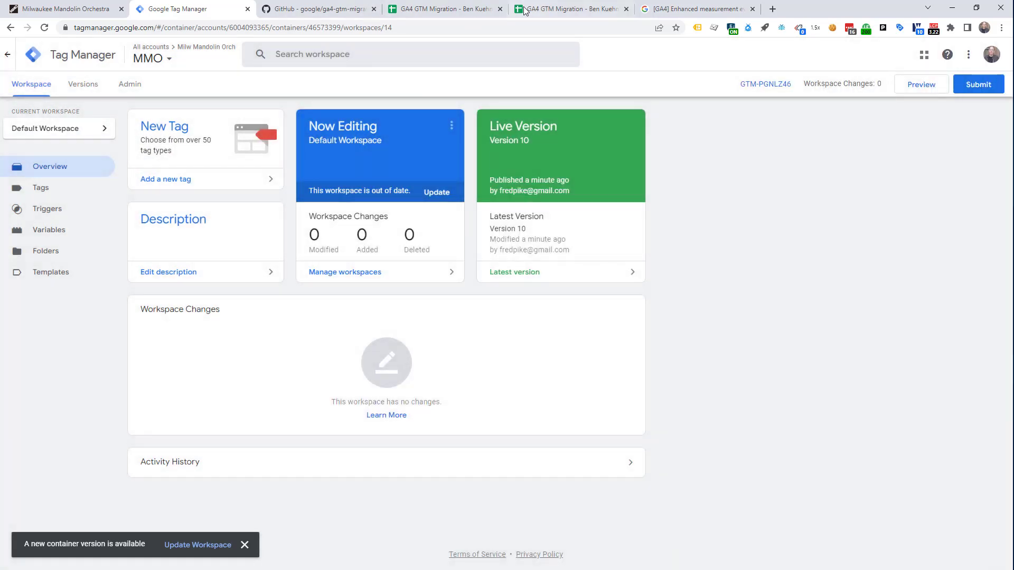
- On the GTM Workspace sheet, untick the GA4 Migration workspace in I2 and dismiss the error
click(572, 11)
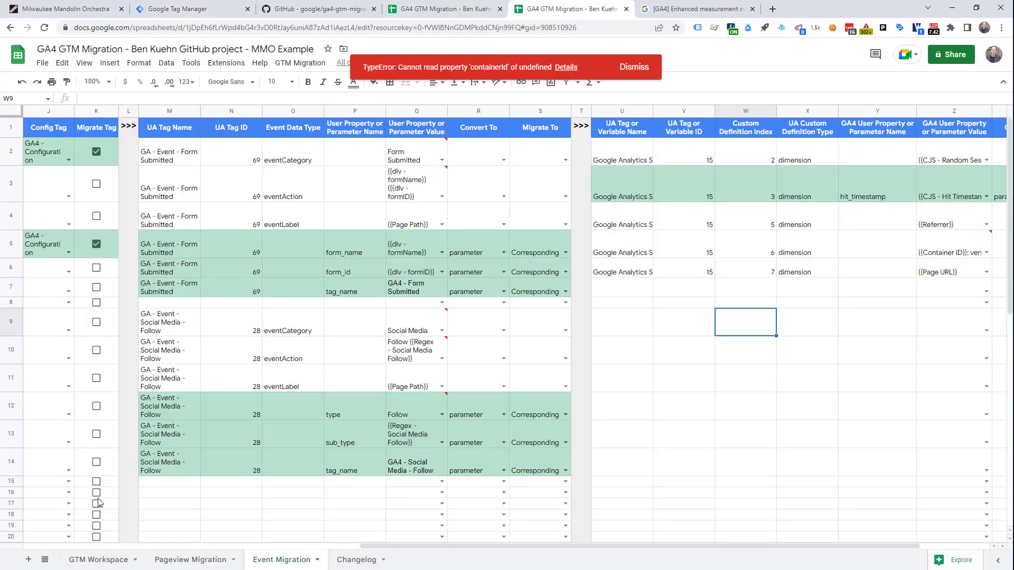
click(96, 563)
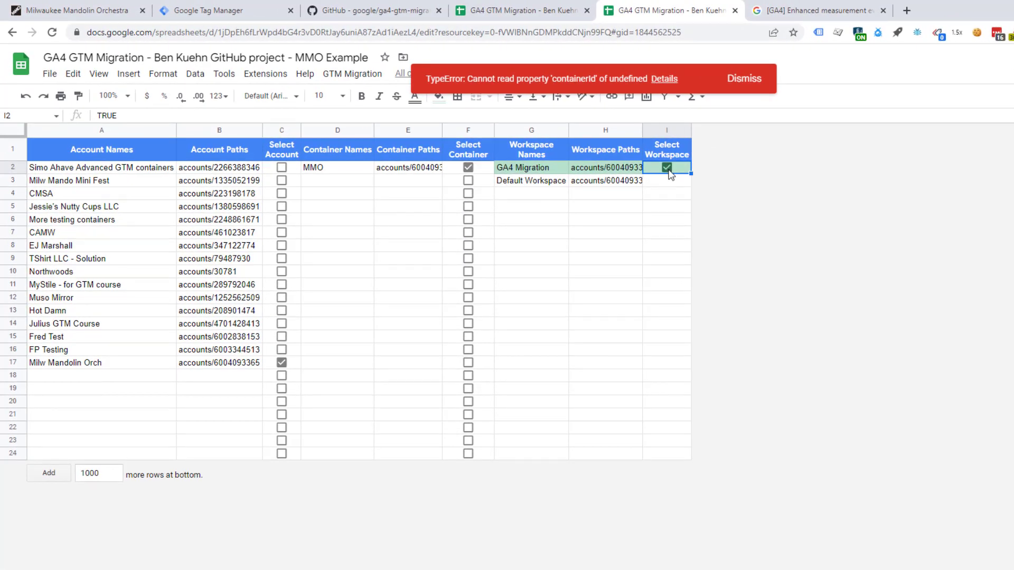
click(666, 167)
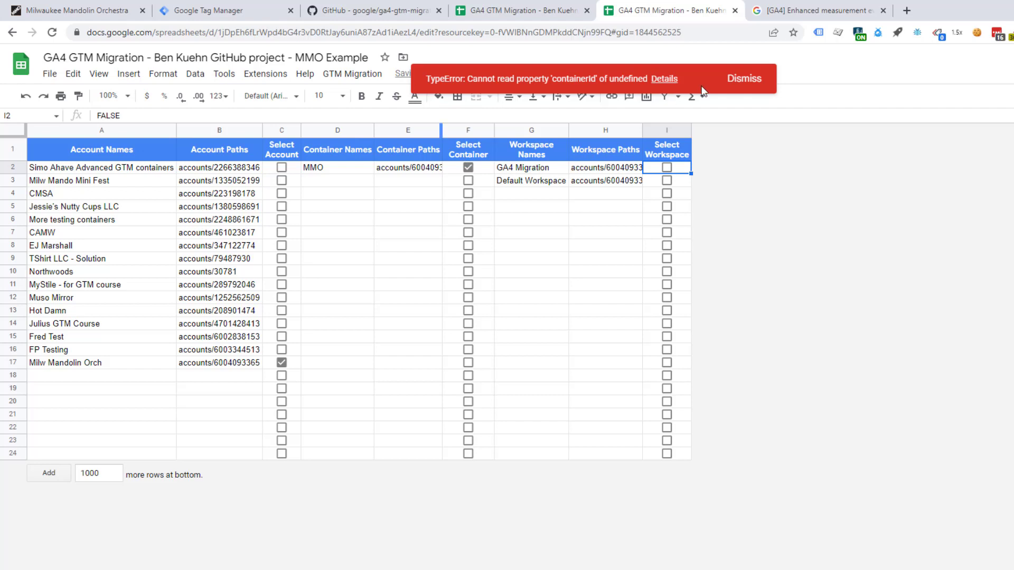
click(744, 79)
- Run GTM Workspace Selection > List GTM Workspaces to refresh the workspace list
click(353, 74)
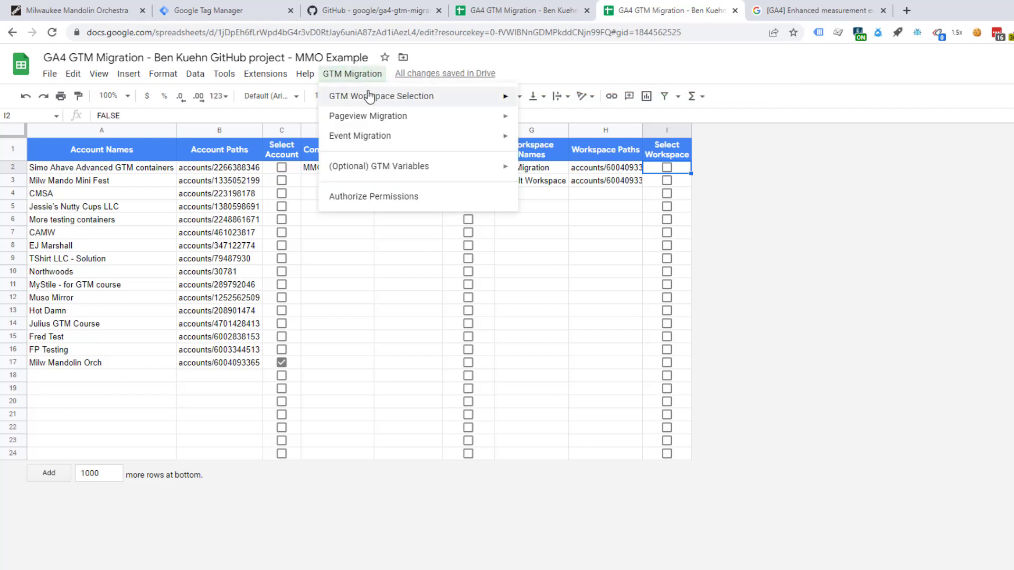
mouse_move(368, 97)
click(585, 139)
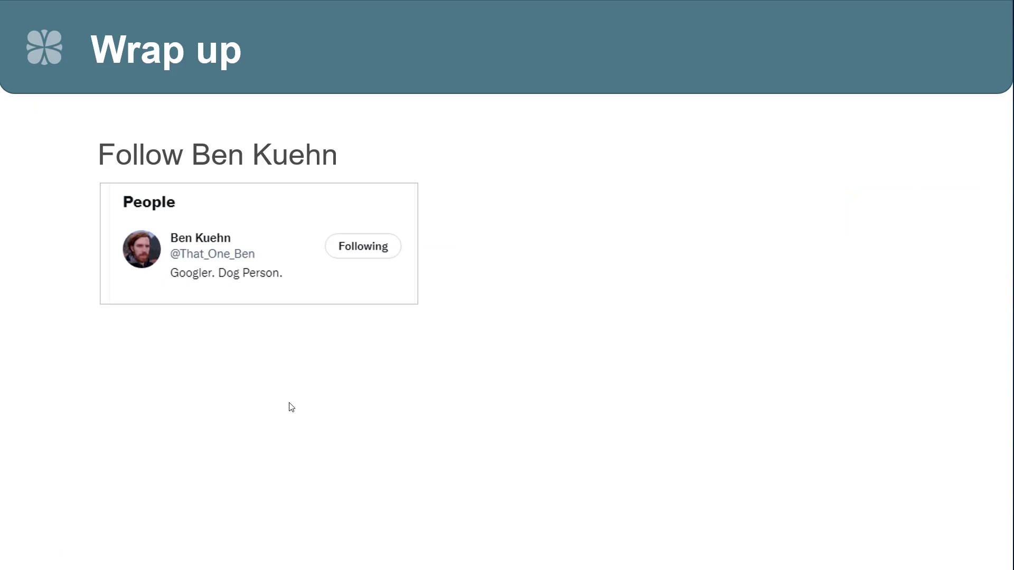
- Advance through the tweet card and Google Groups builds to the follow slide with the dog video
key(Right)
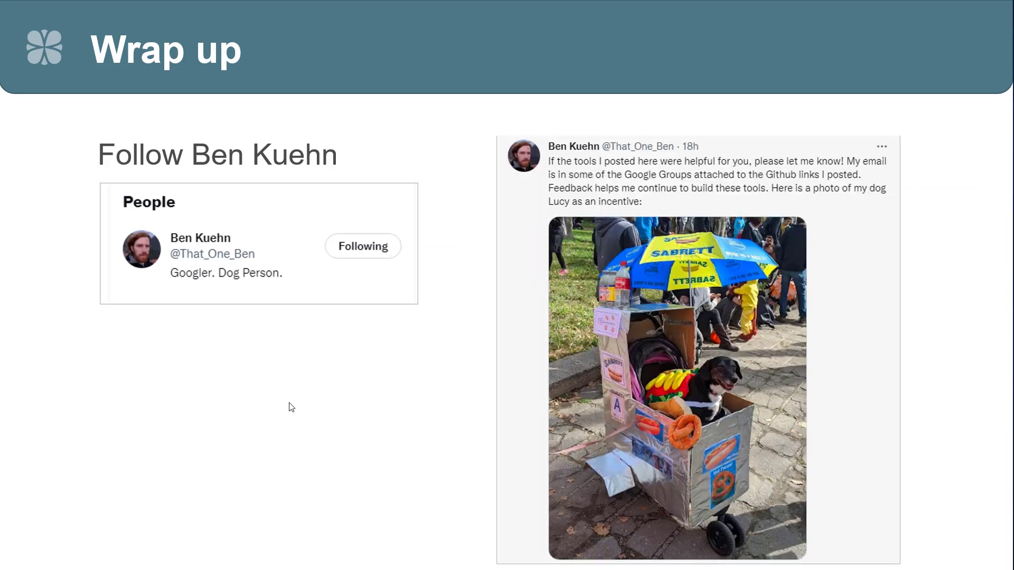
key(Right)
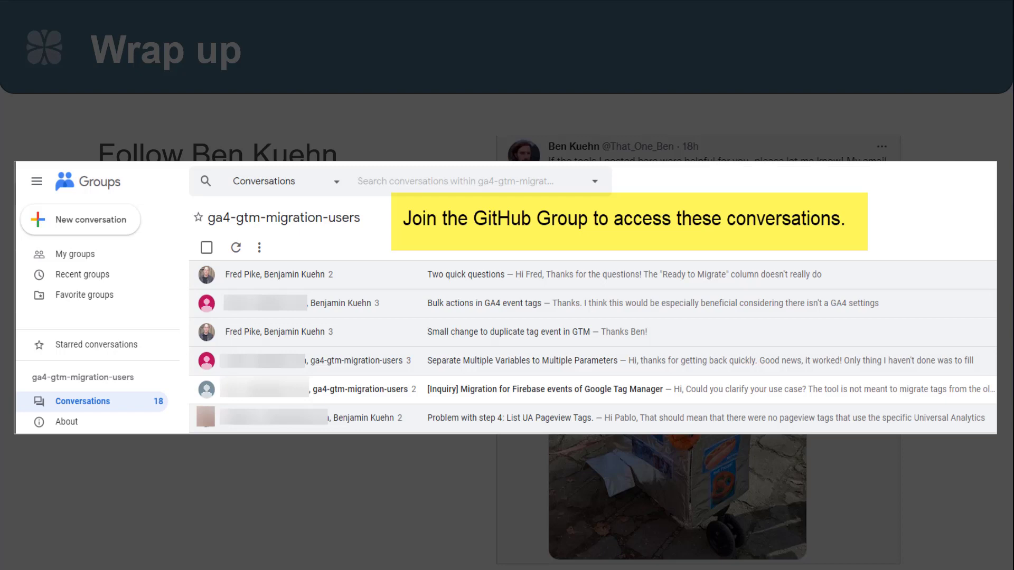
key(Right)
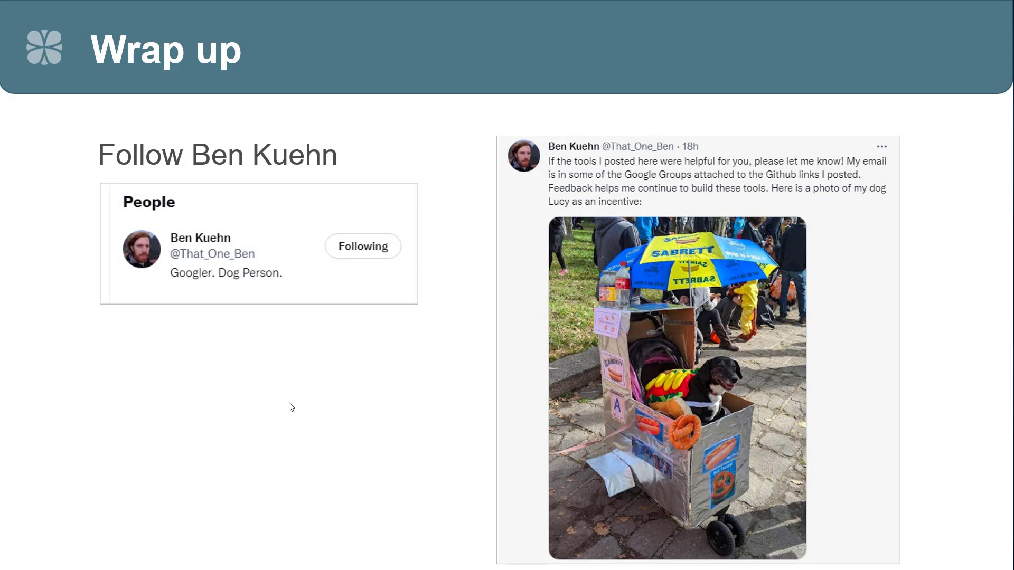
key(Right)
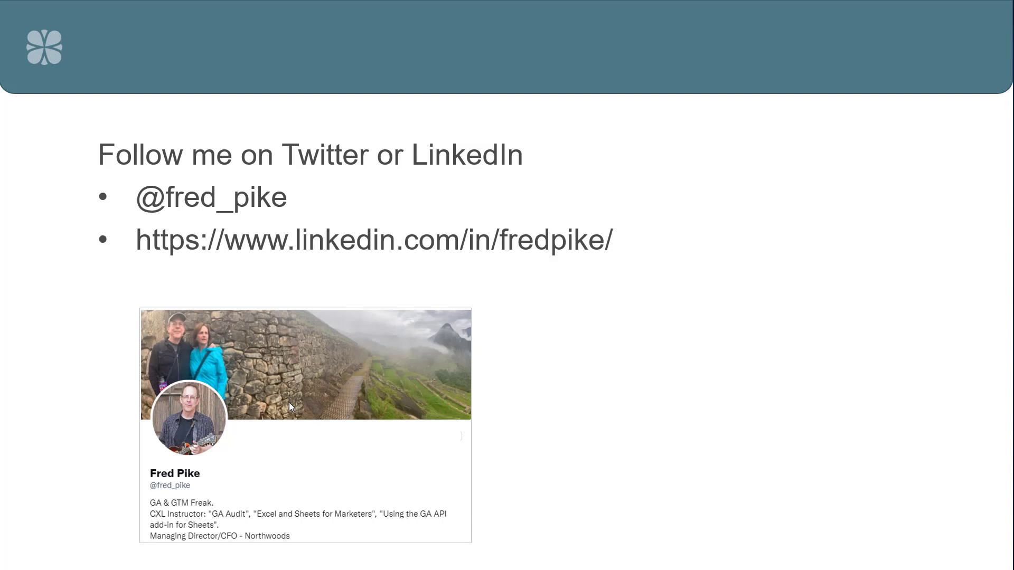
key(Right)
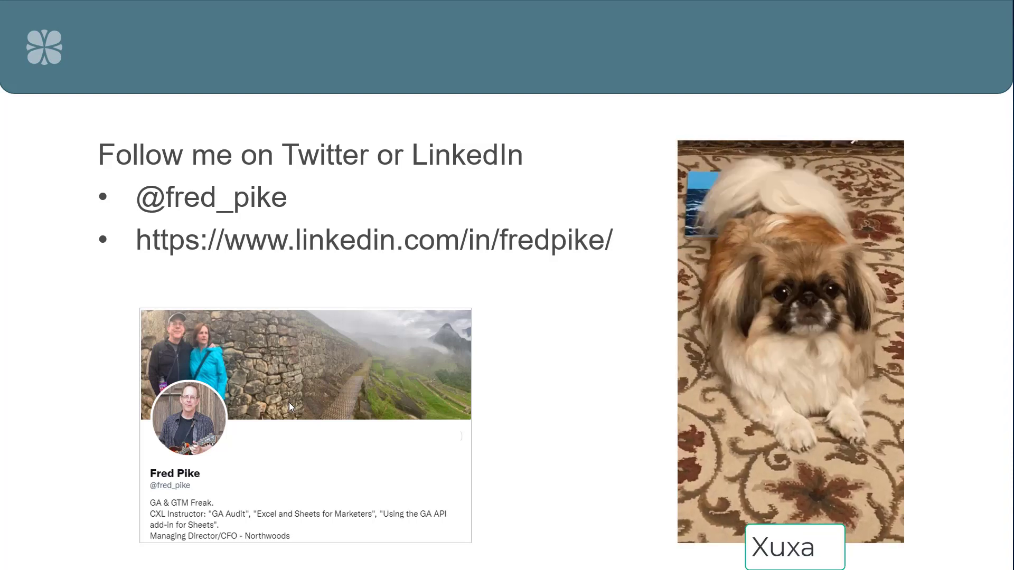